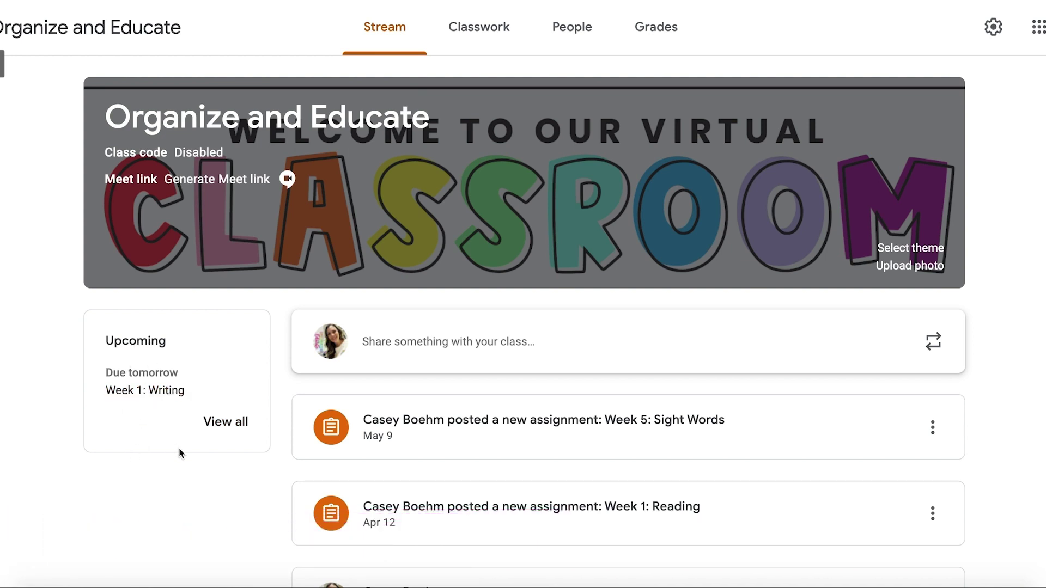
Step: Open the full list of class work awaiting review and look through its No due date and Work in progress groups
{"action": "left_click", "coordinate": [241, 426]}
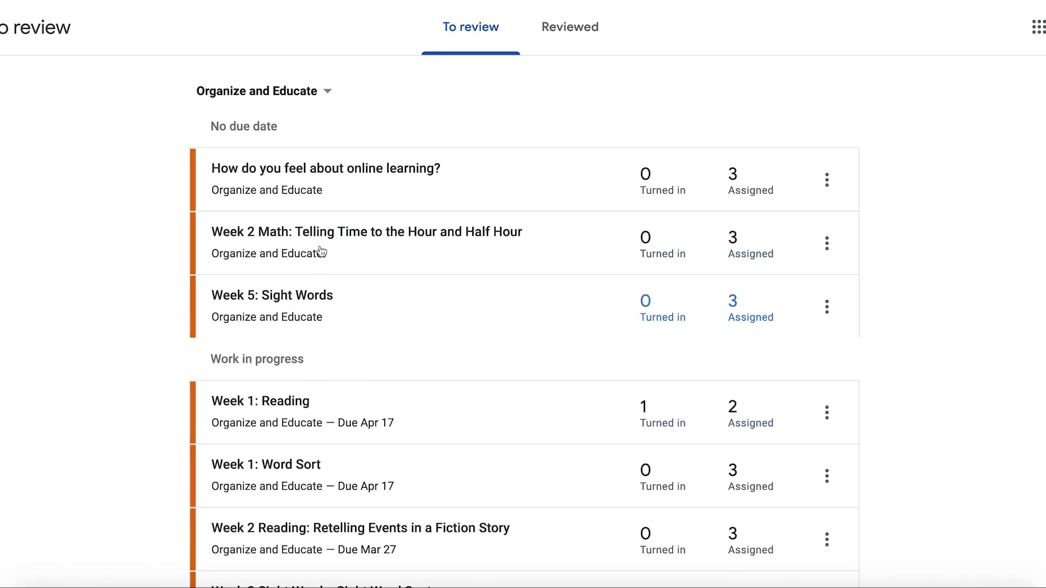
{"action": "scroll", "coordinate": [349, 376], "scroll_direction": "down", "scroll_amount": 1}
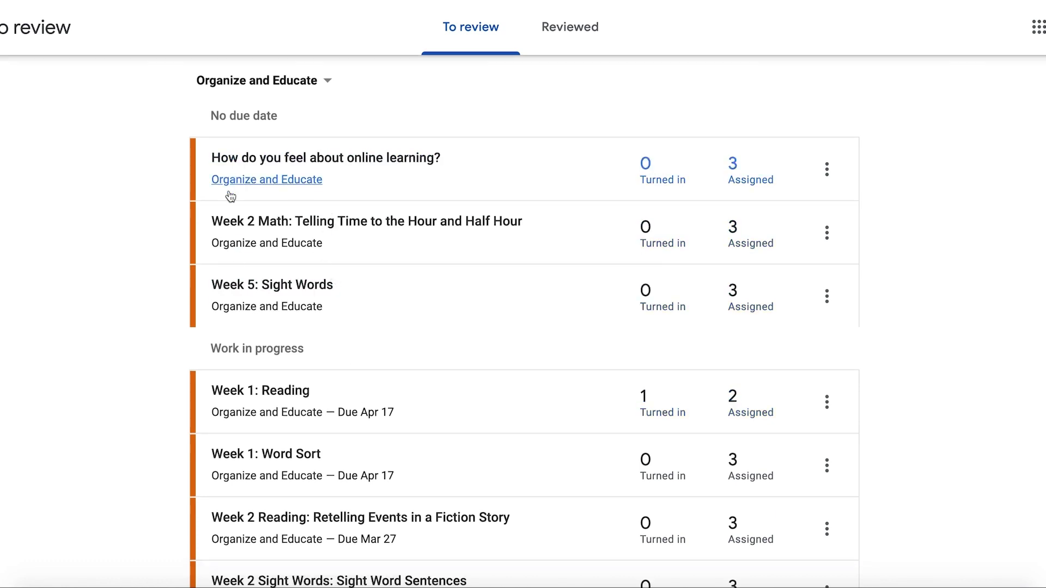
{"action": "scroll", "coordinate": [262, 414], "scroll_direction": "down", "scroll_amount": 2}
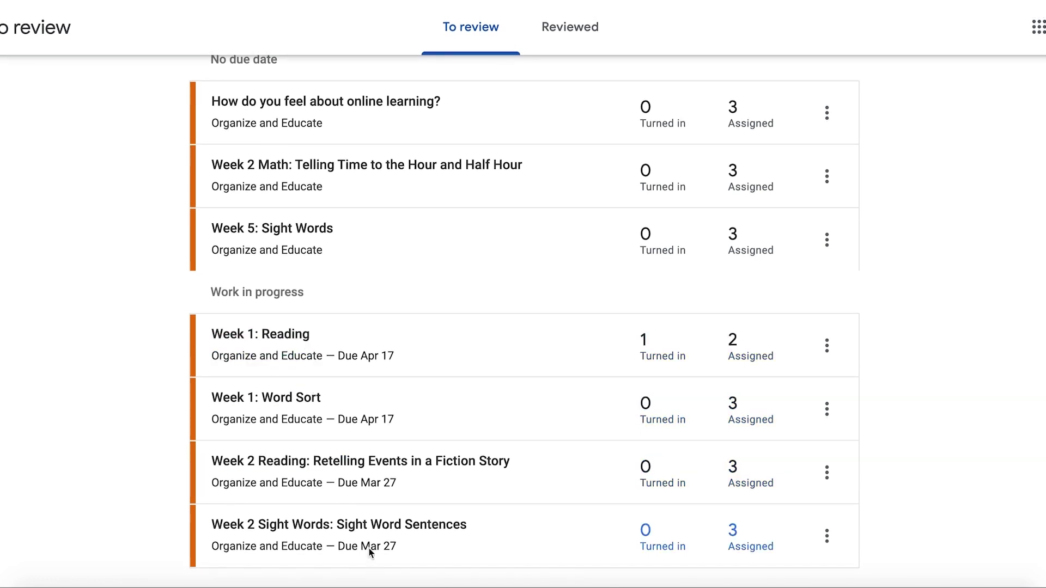
{"action": "scroll", "coordinate": [454, 381], "scroll_direction": "up", "scroll_amount": 2}
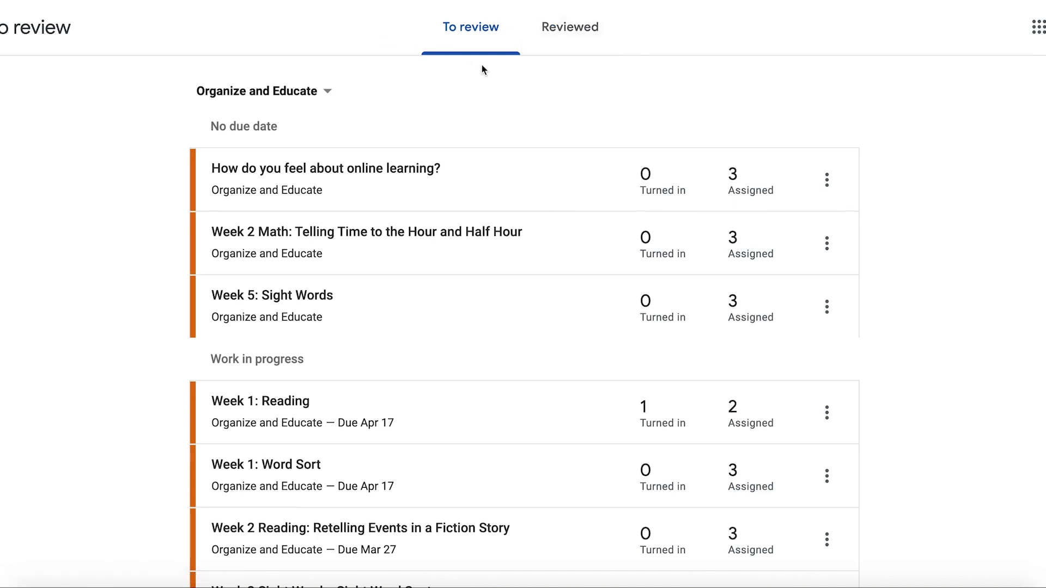
Step: Mark the "How do you feel about online learning?" assignment as reviewed and show the reviewed work
{"action": "left_click", "coordinate": [828, 183]}
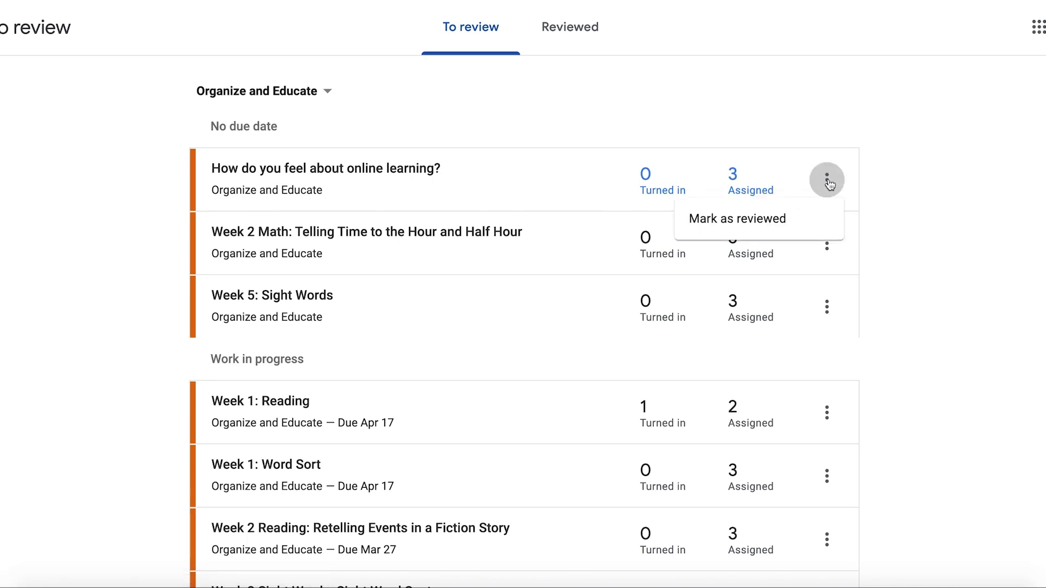
{"action": "left_click", "coordinate": [755, 223]}
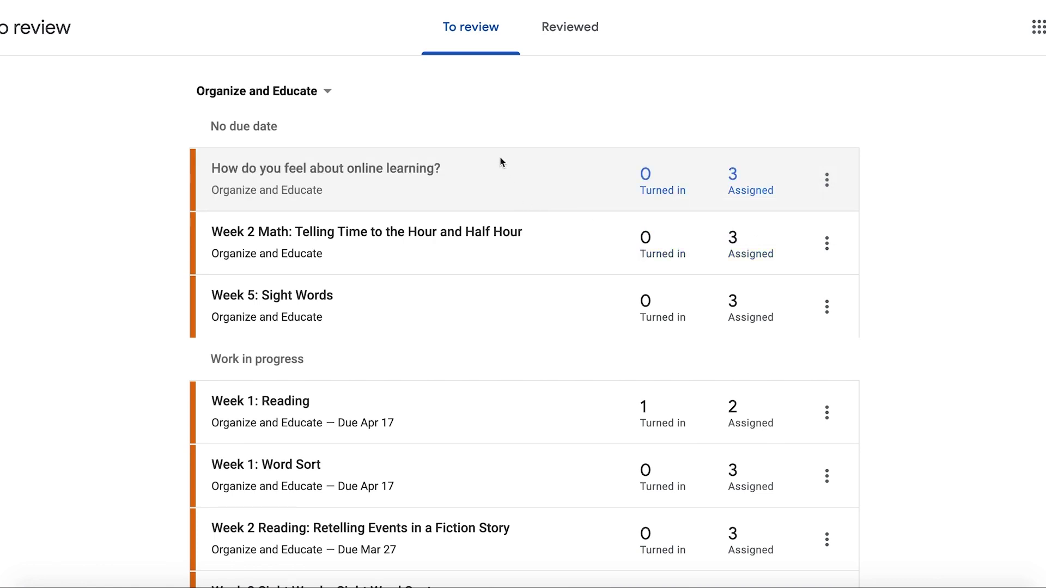
{"action": "left_click", "coordinate": [576, 44]}
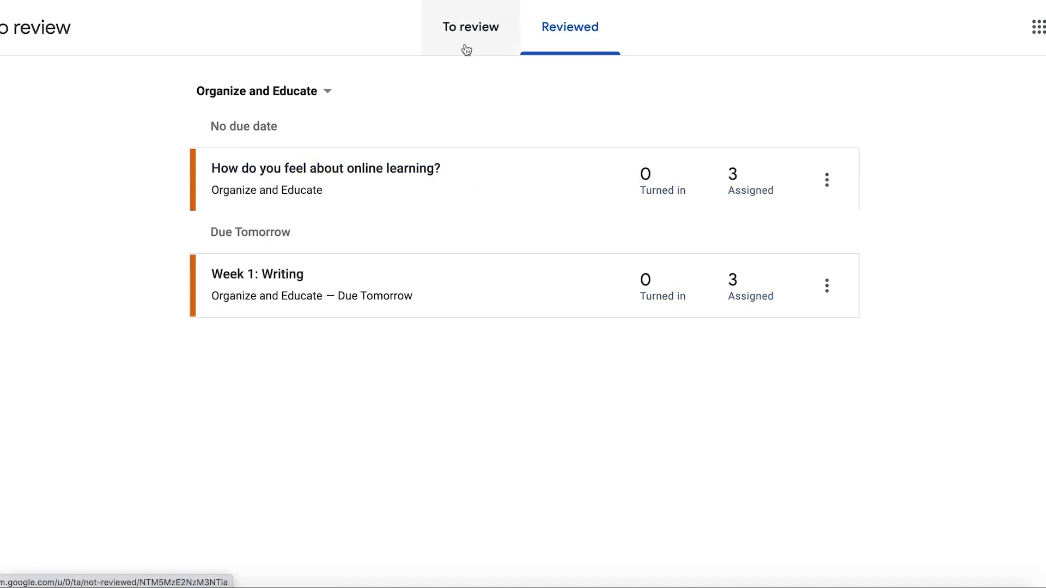
Step: Mark the Week 1: Writing assignment as not reviewed and return to the work awaiting review
{"action": "left_click", "coordinate": [823, 287]}
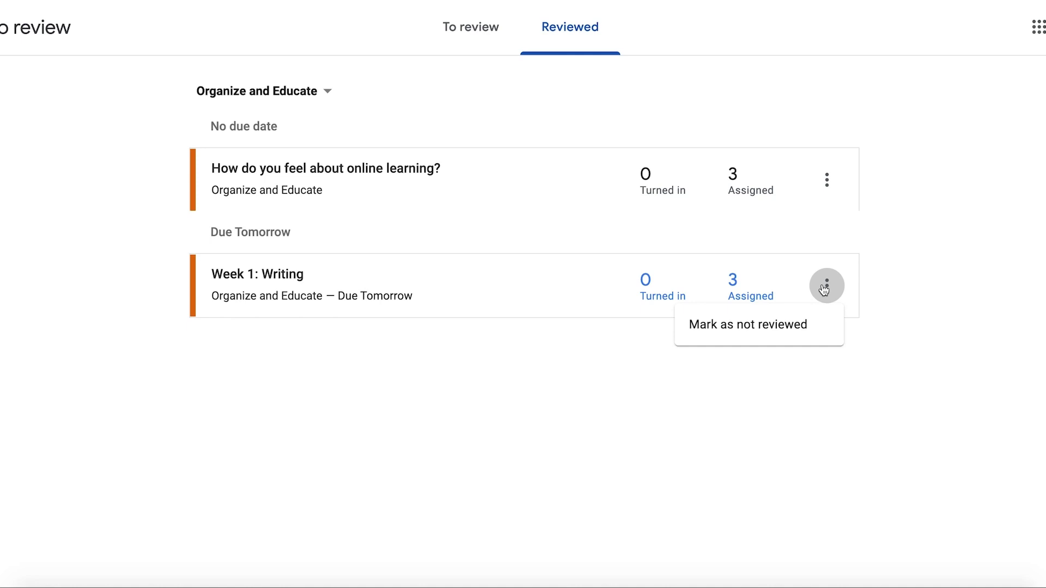
{"action": "left_click", "coordinate": [766, 329]}
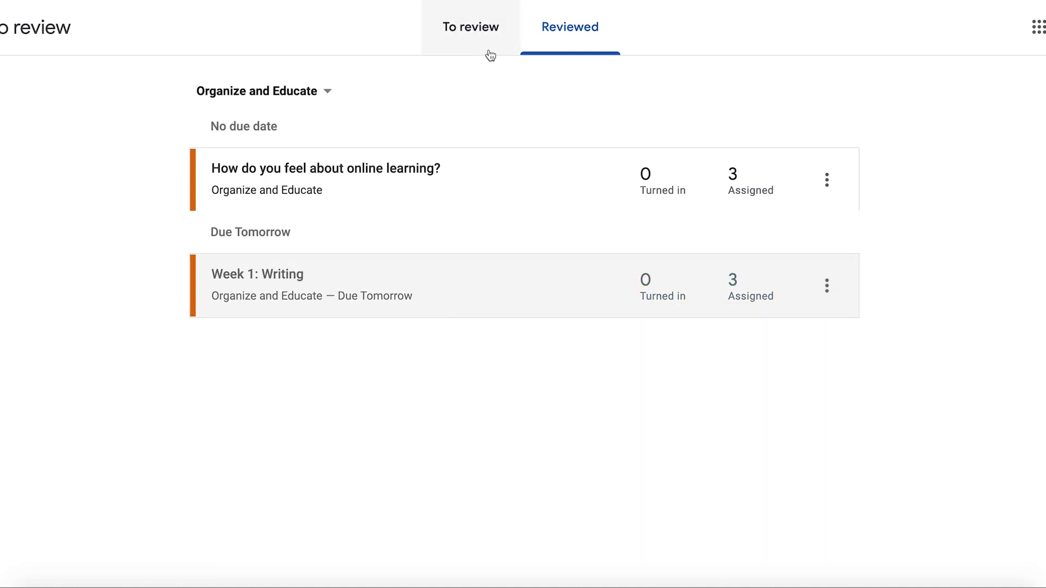
{"action": "left_click", "coordinate": [488, 31]}
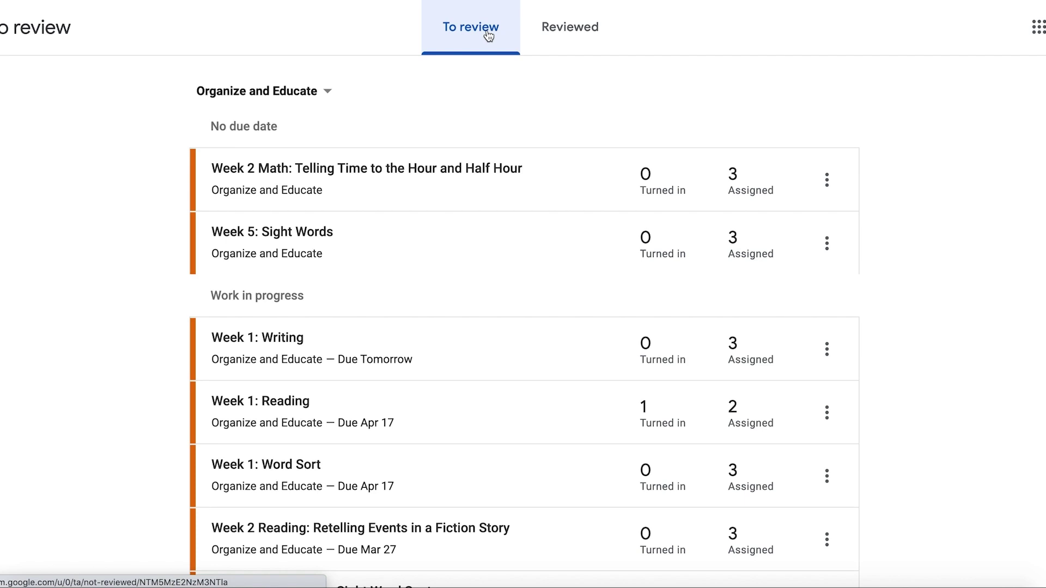
Step: Compare the turned-in and assigned counts of the assignments awaiting review, and open Week 1: Writing
{"action": "scroll", "coordinate": [499, 289], "scroll_direction": "down", "scroll_amount": 2}
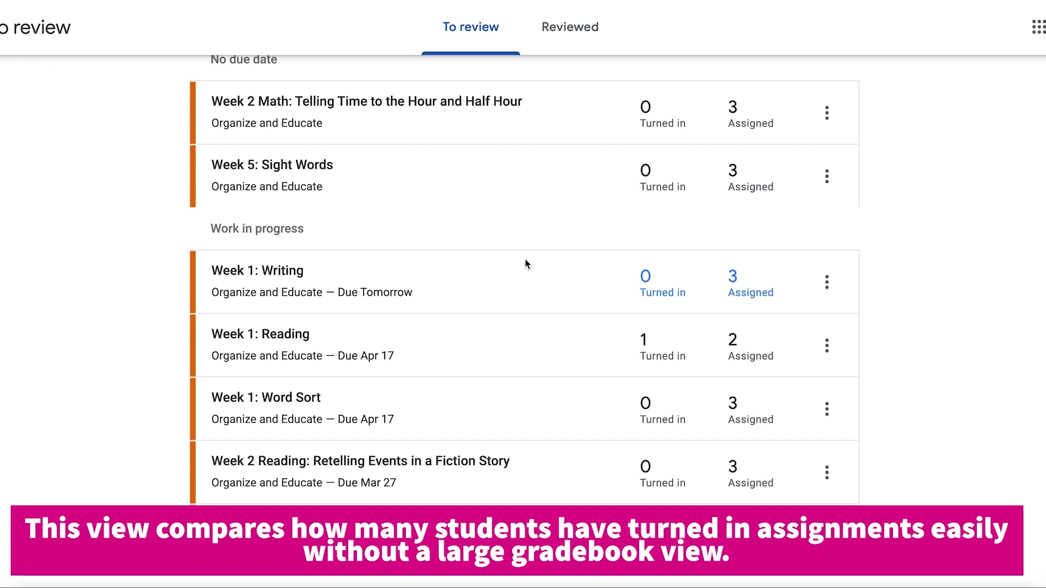
{"action": "scroll", "coordinate": [480, 349], "scroll_direction": "up", "scroll_amount": 2}
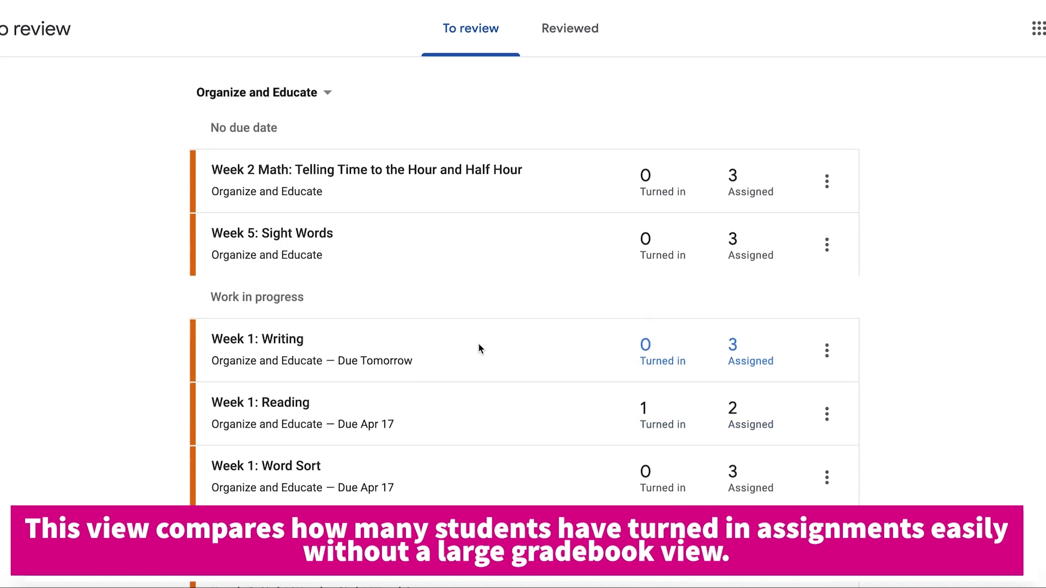
{"action": "scroll", "coordinate": [479, 349], "scroll_direction": "down", "scroll_amount": 2}
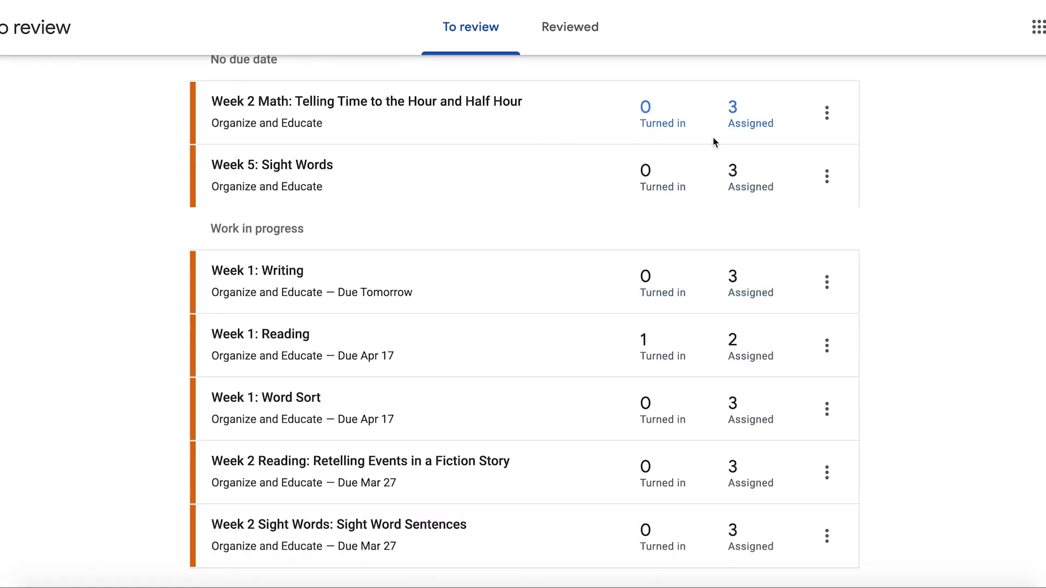
{"action": "scroll", "coordinate": [565, 102], "scroll_direction": "up", "scroll_amount": 2}
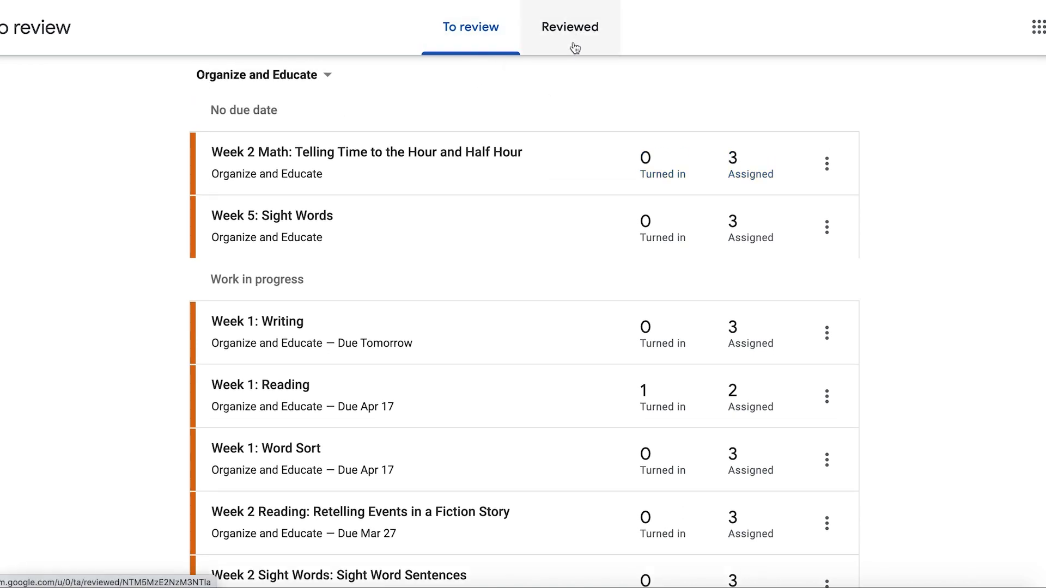
{"action": "scroll", "coordinate": [340, 326], "scroll_direction": "down", "scroll_amount": 2}
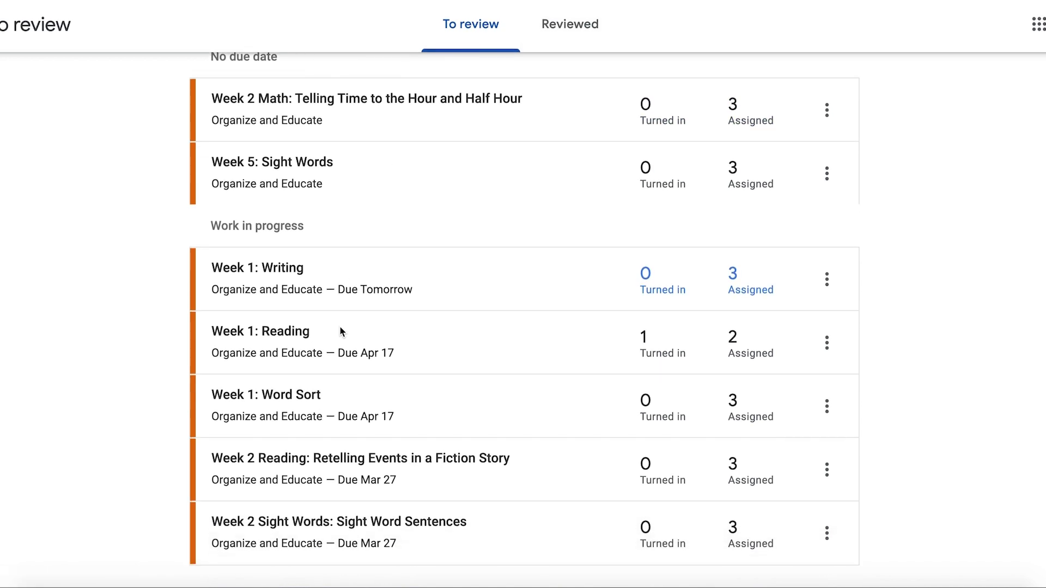
{"action": "left_click", "coordinate": [288, 276]}
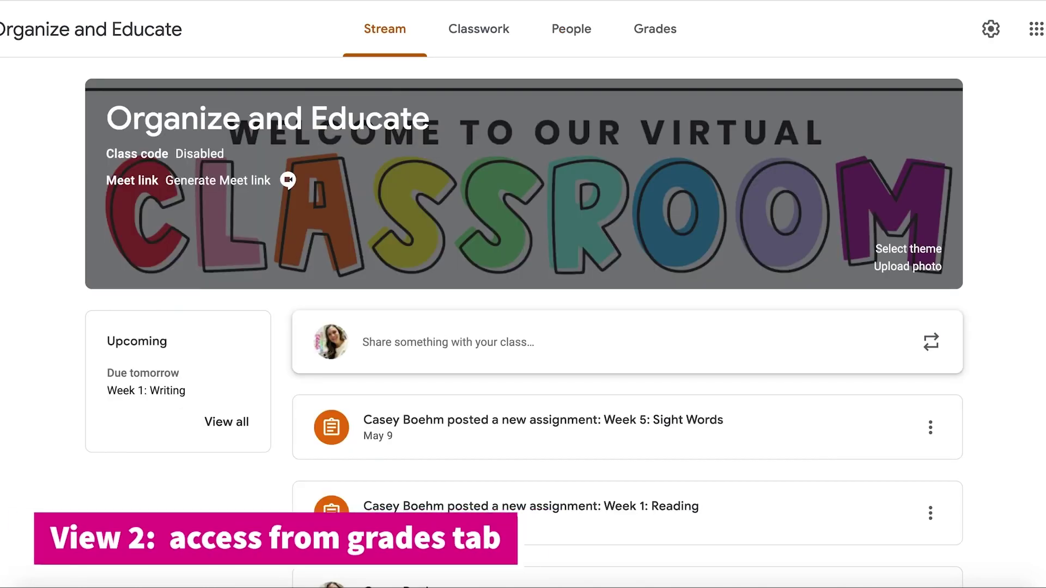
Step: Open the class gradebook and check the available actions for the Week 5: Sight Words assignment without choosing any
{"action": "left_click", "coordinate": [662, 37]}
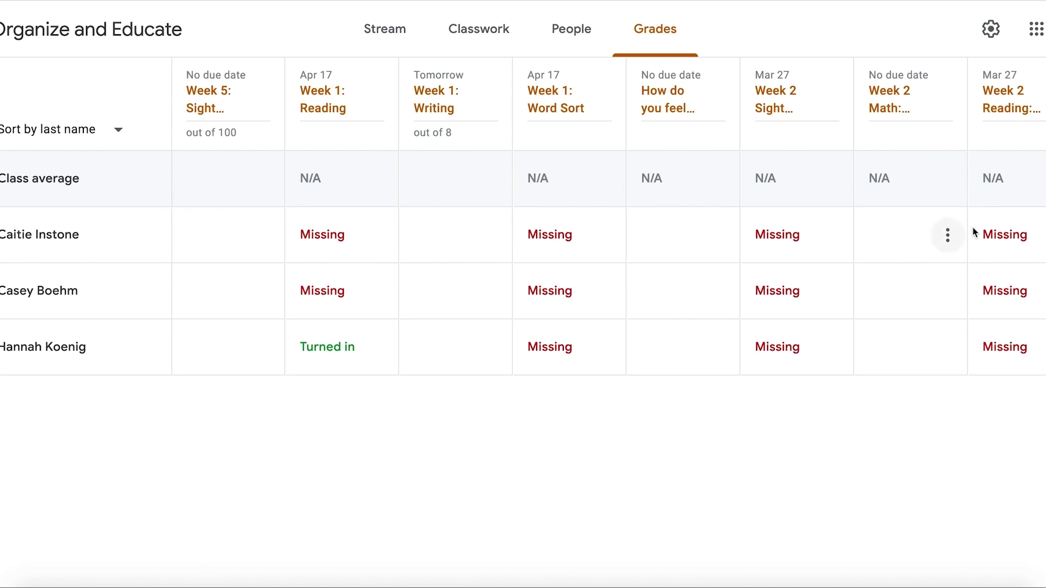
{"action": "left_click", "coordinate": [263, 93]}
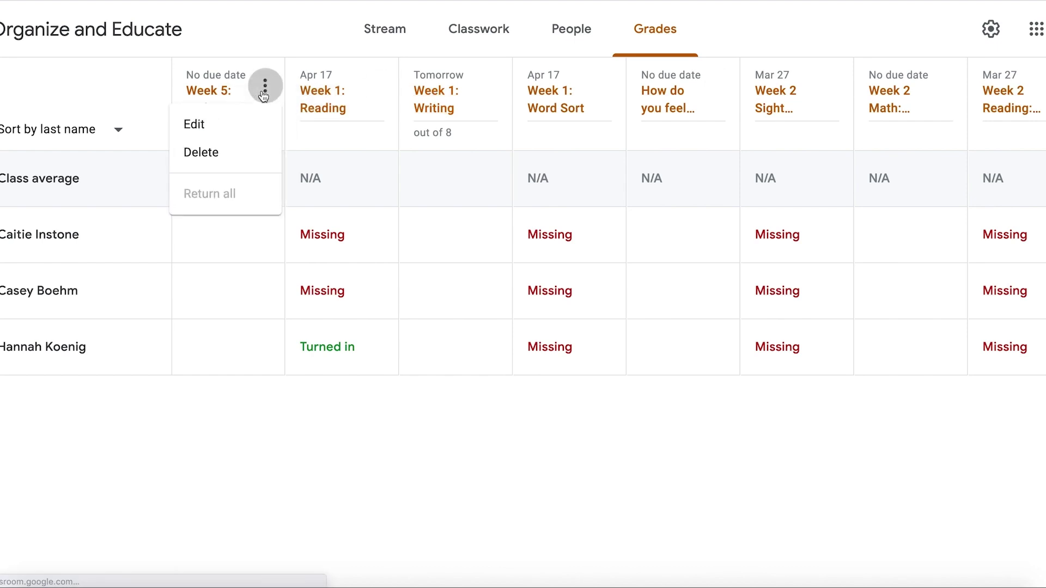
{"action": "left_click", "coordinate": [276, 407]}
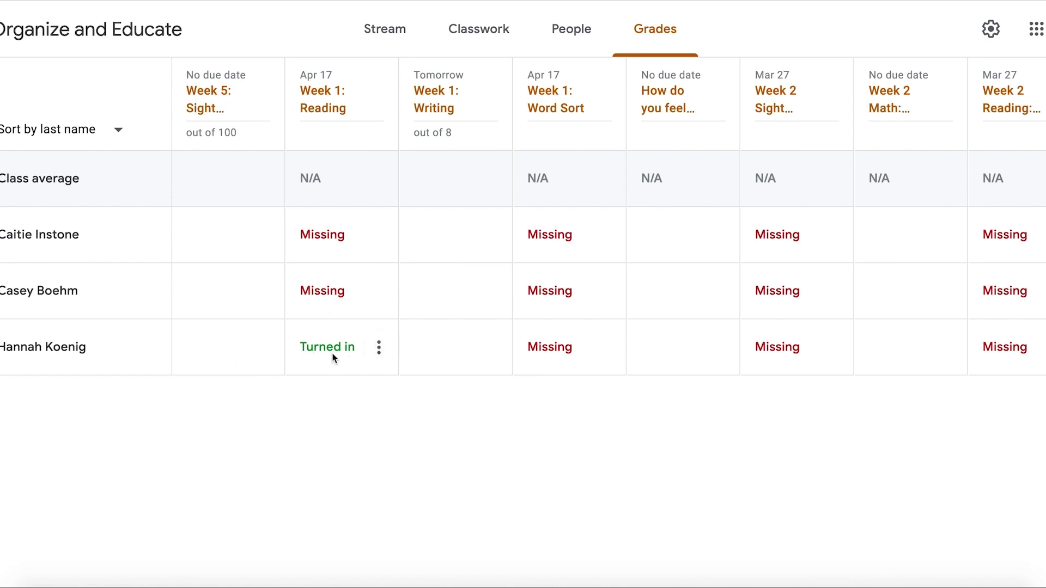
Step: Open the work overview of the student who turned in Week 1: Reading, and view it filtered by turned in, returned, missing and all
{"action": "left_click", "coordinate": [45, 352]}
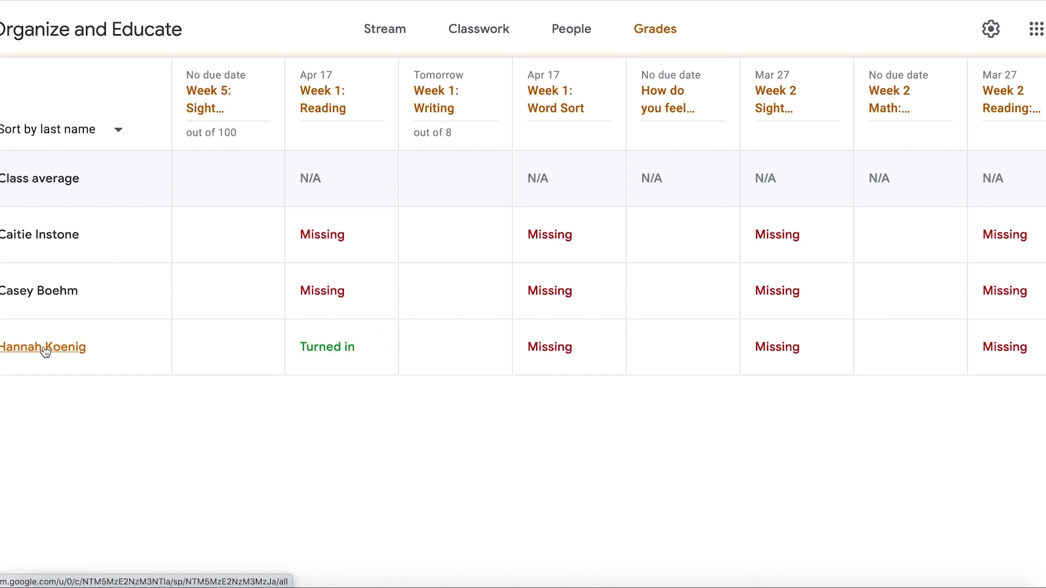
{"action": "scroll", "coordinate": [408, 390], "scroll_direction": "down", "scroll_amount": 1}
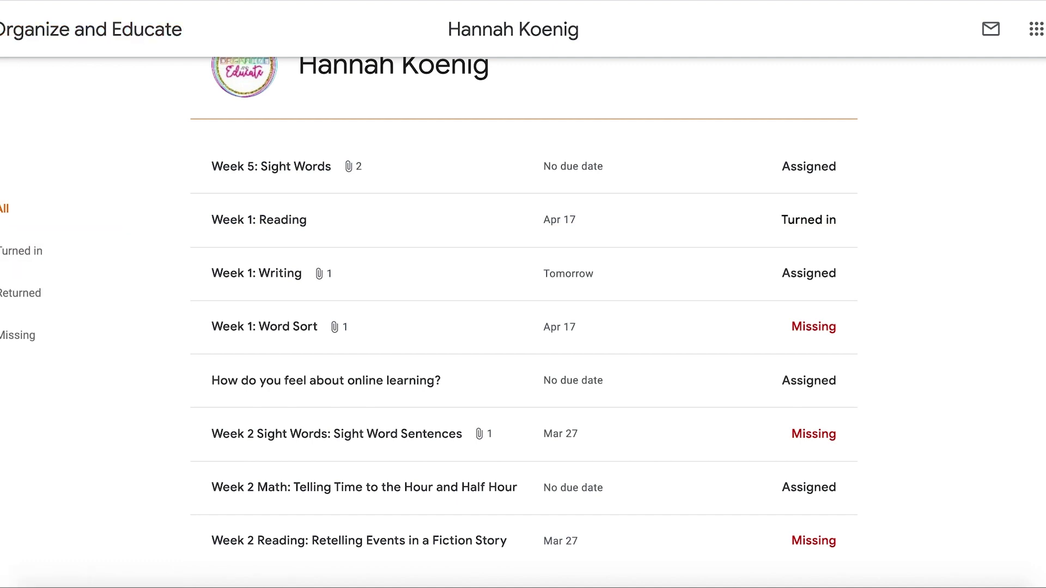
{"action": "left_click", "coordinate": [15, 254]}
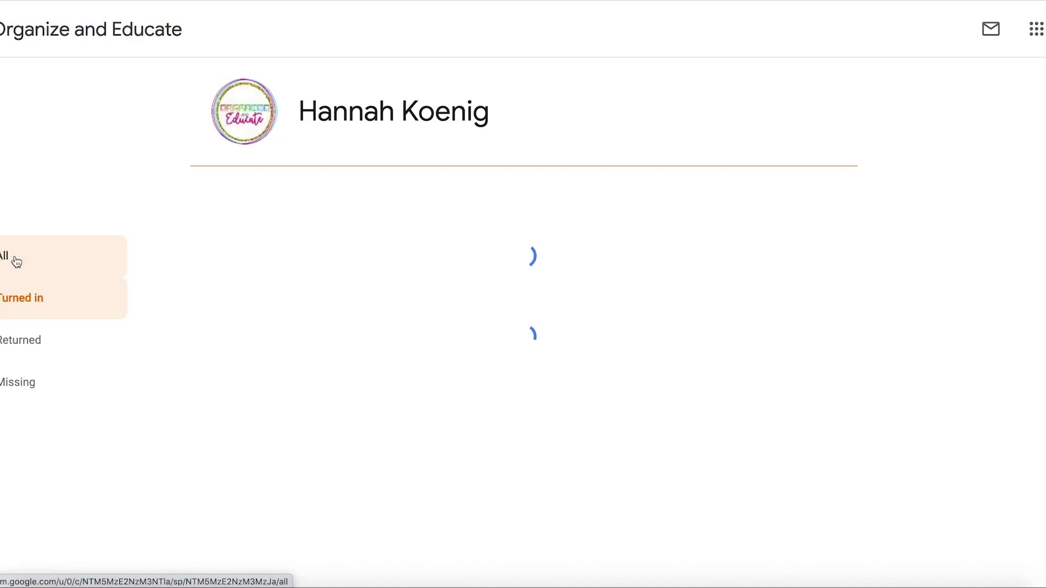
{"action": "left_click", "coordinate": [30, 350]}
{"action": "left_click", "coordinate": [32, 397]}
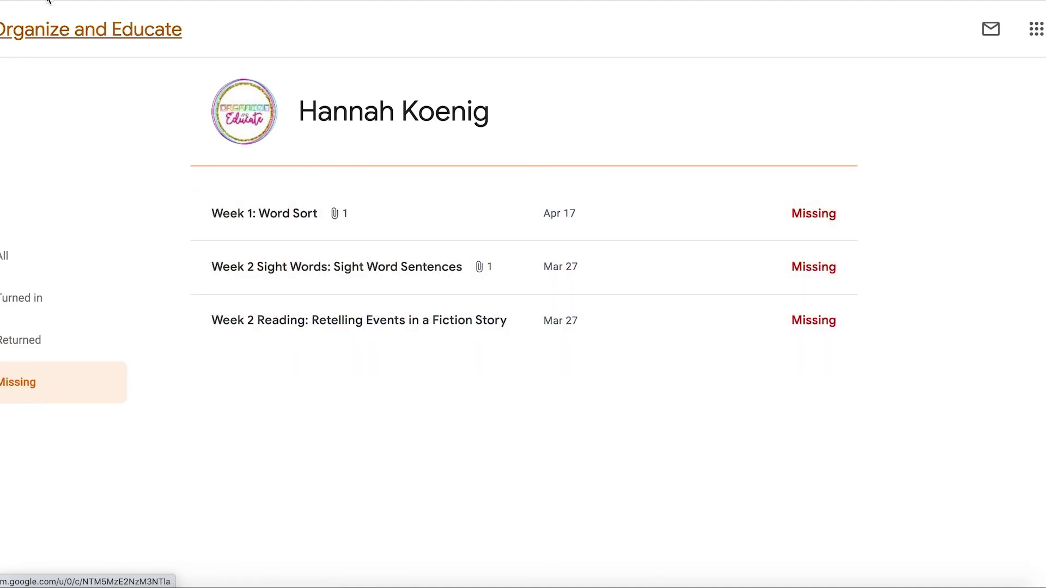
{"action": "left_click", "coordinate": [20, 340]}
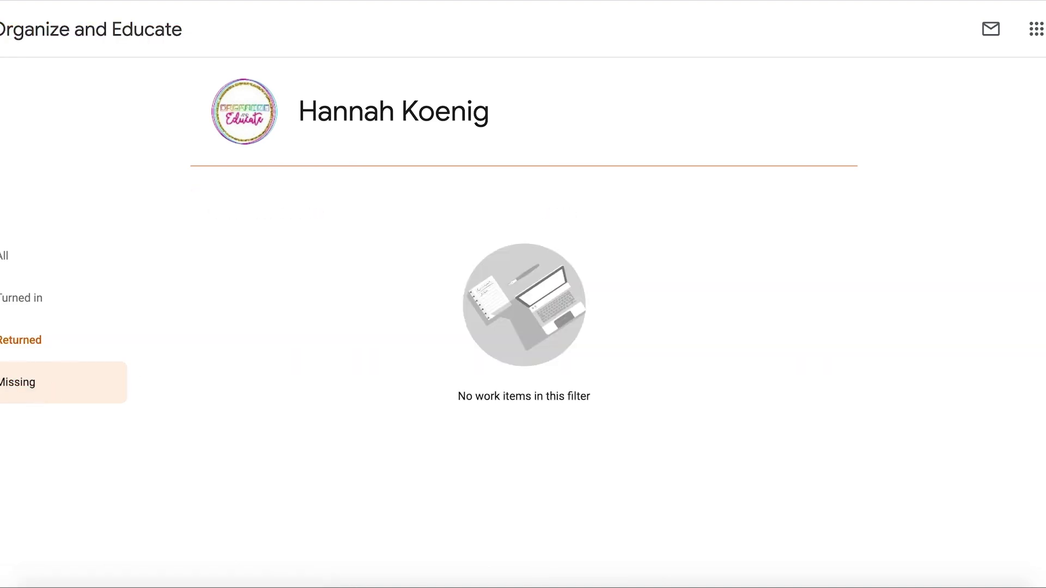
{"action": "left_click", "coordinate": [21, 298]}
{"action": "left_click", "coordinate": [7, 256]}
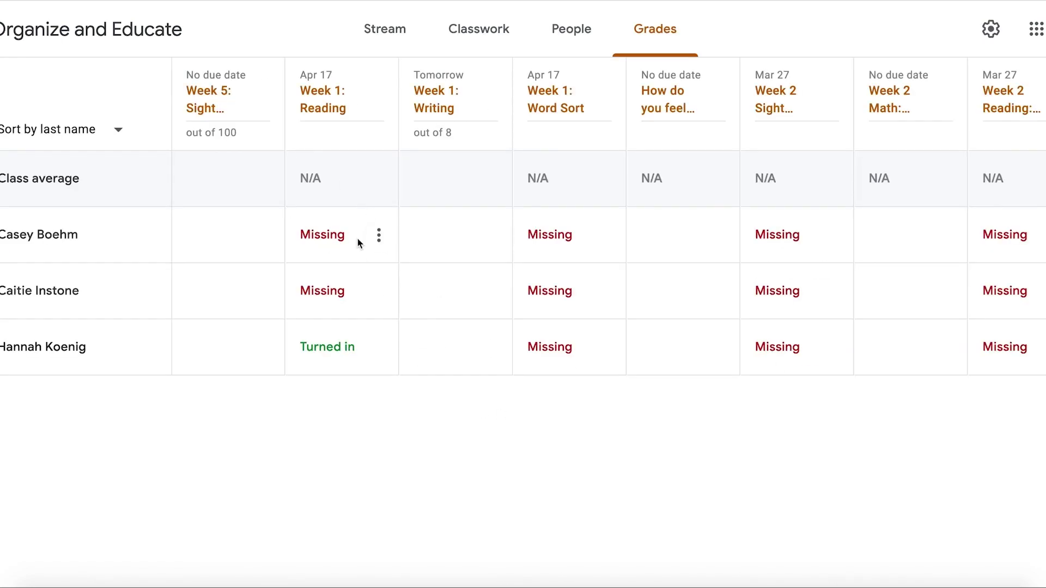
Step: Open an assignment from the gradebook, and view the Week 1: Writing instructions before returning to its student work
{"action": "left_click", "coordinate": [329, 108]}
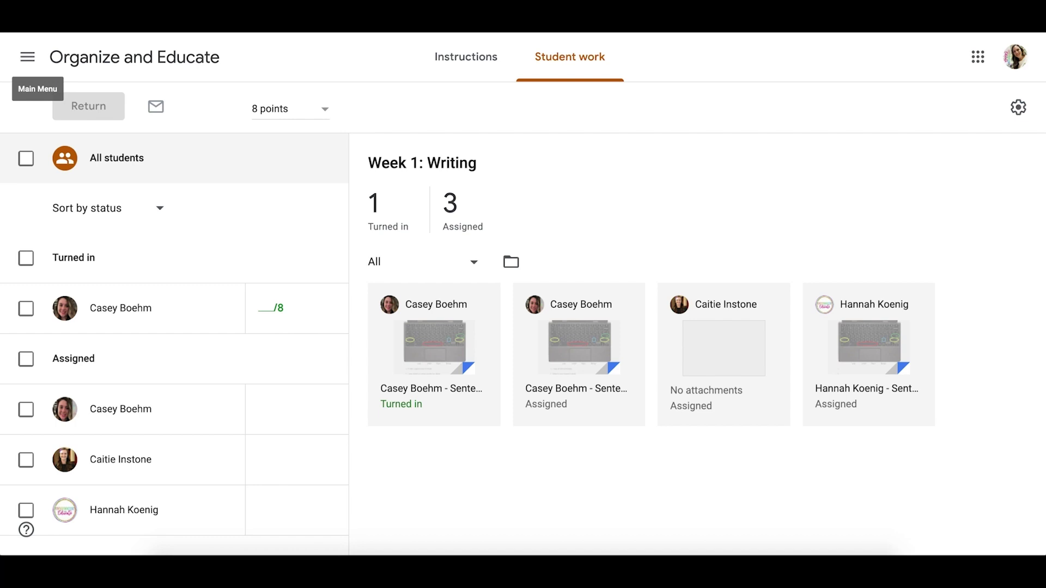
{"action": "left_click", "coordinate": [477, 60]}
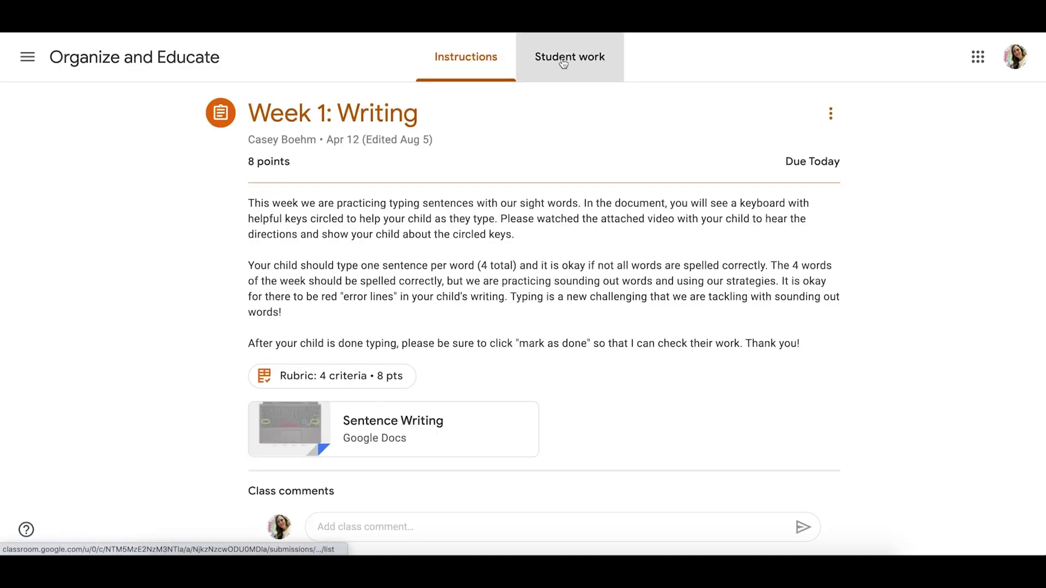
{"action": "left_click", "coordinate": [563, 64]}
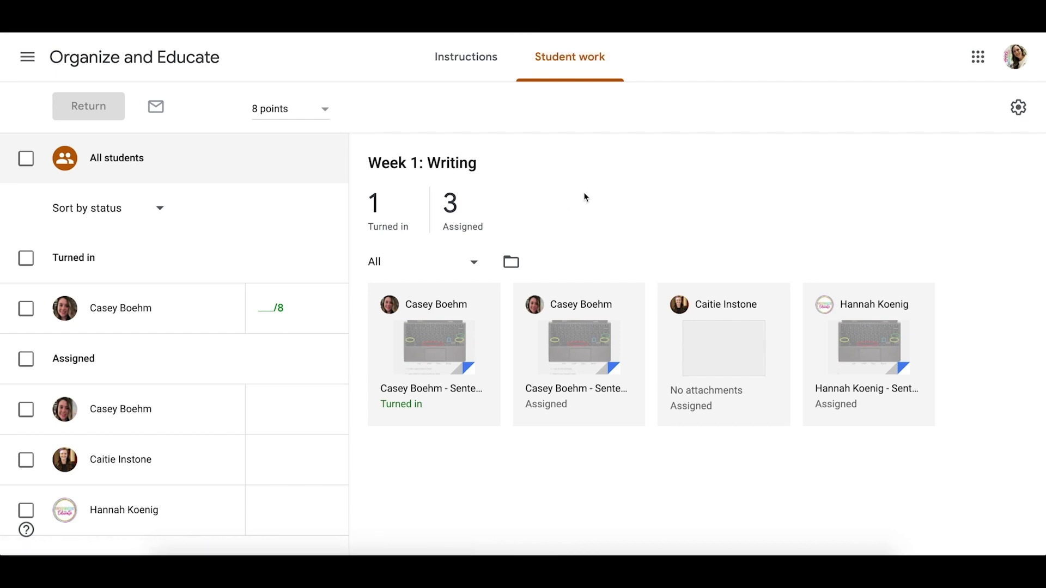
Step: Review the Week 1: Writing student list grouped by turned in and assigned, keeping it sorted by status
{"action": "scroll", "coordinate": [14, 452], "scroll_direction": "down", "scroll_amount": 1}
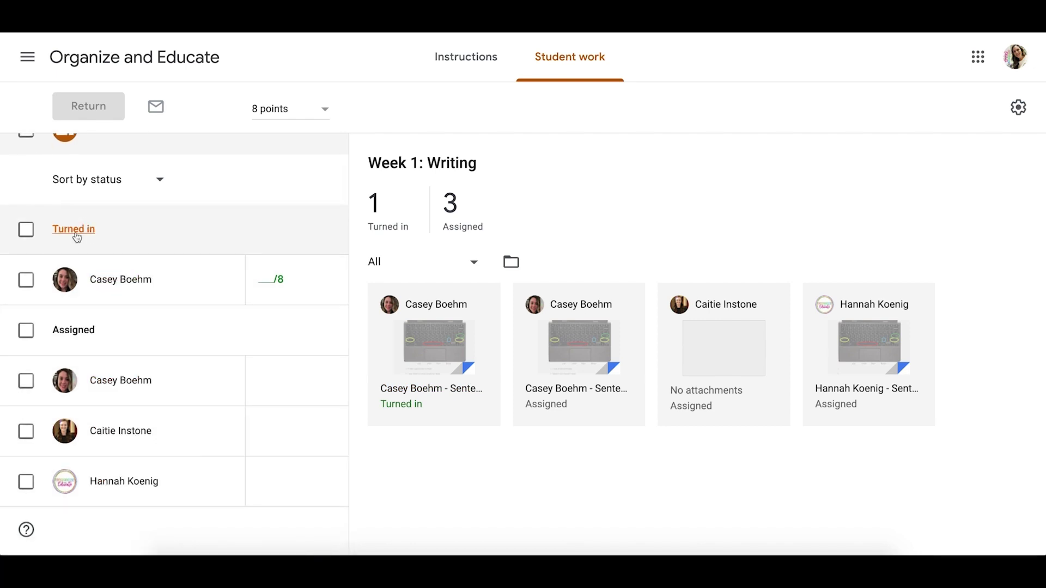
{"action": "scroll", "coordinate": [101, 316], "scroll_direction": "up", "scroll_amount": 1}
{"action": "left_click", "coordinate": [153, 207]}
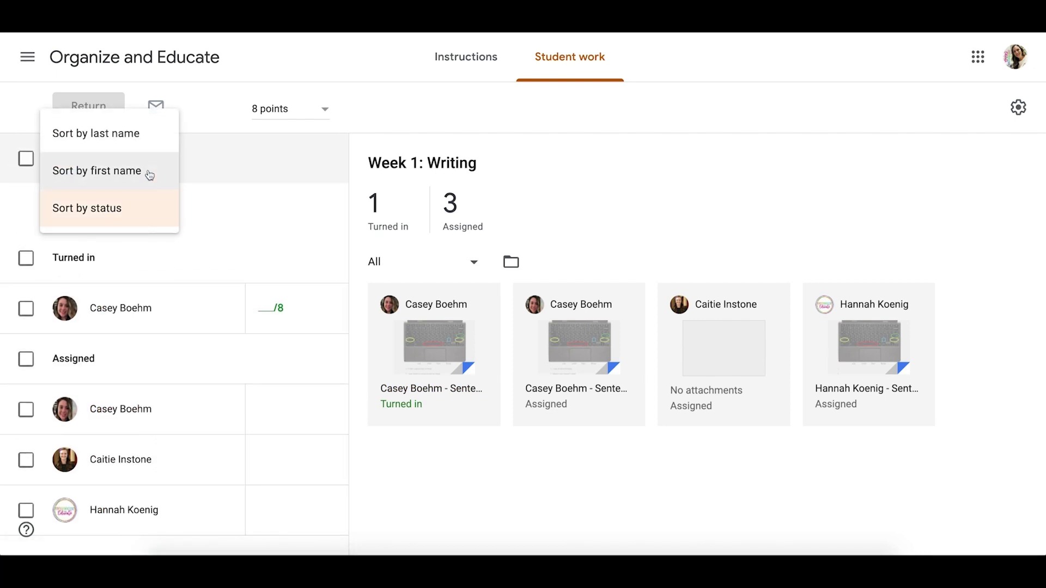
{"action": "left_click", "coordinate": [87, 210]}
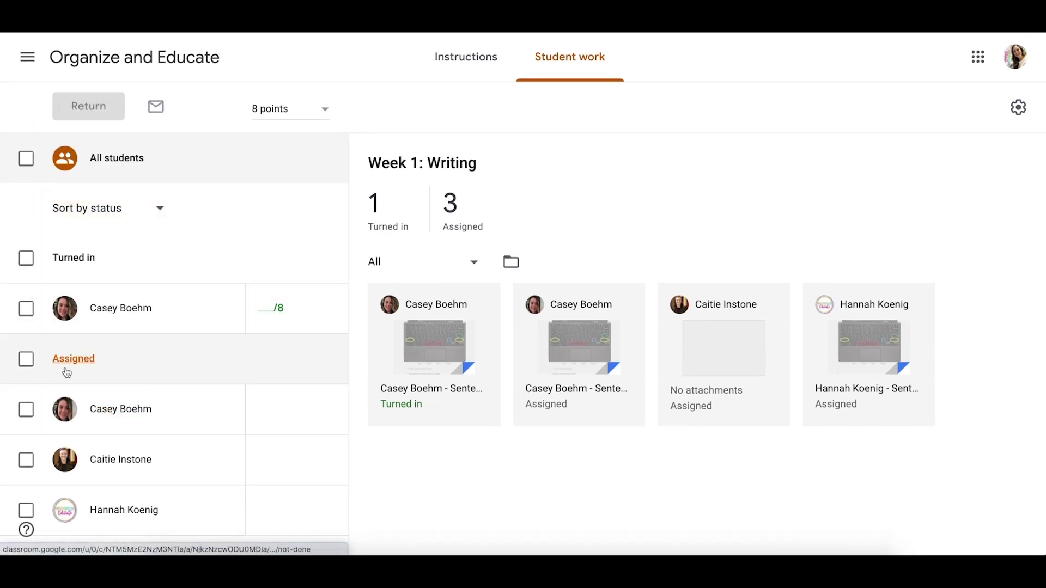
{"action": "scroll", "coordinate": [60, 444], "scroll_direction": "down", "scroll_amount": 1}
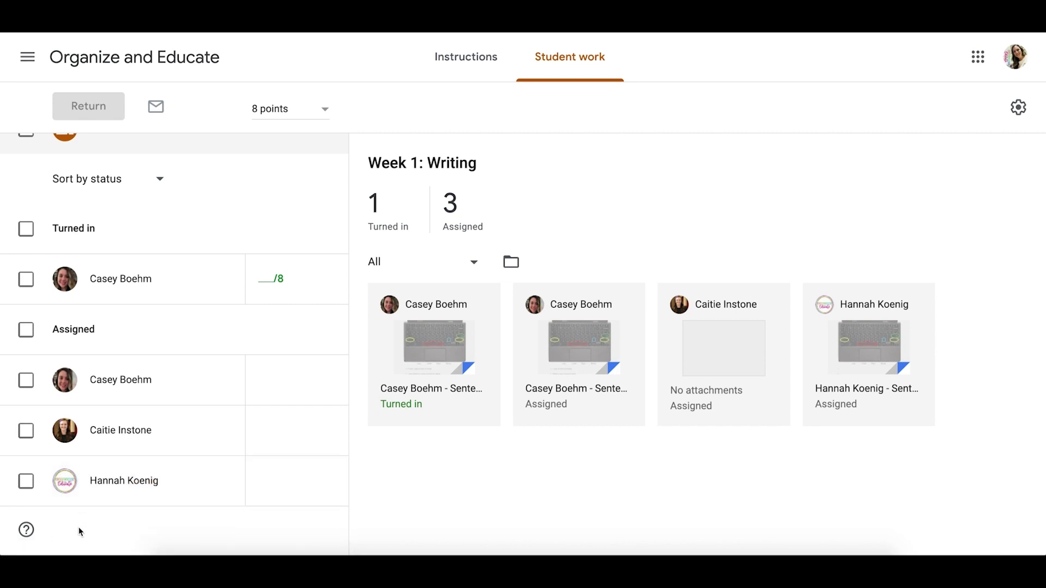
{"action": "scroll", "coordinate": [79, 527], "scroll_direction": "up", "scroll_amount": 1}
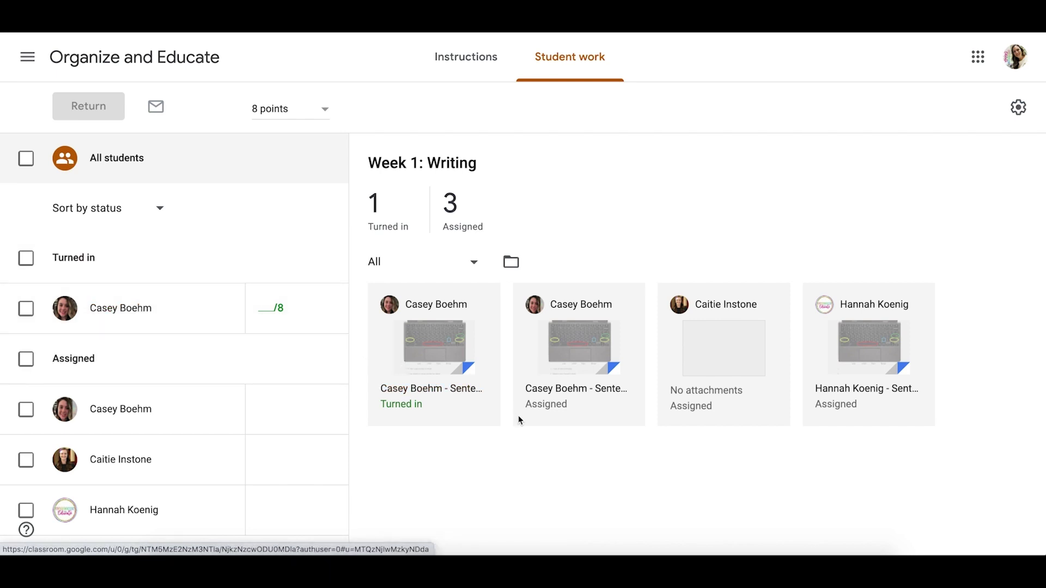
Step: Open the turned-in student document for Week 1: Writing in the grading view and dismiss the introductory tour
{"action": "left_click", "coordinate": [408, 398]}
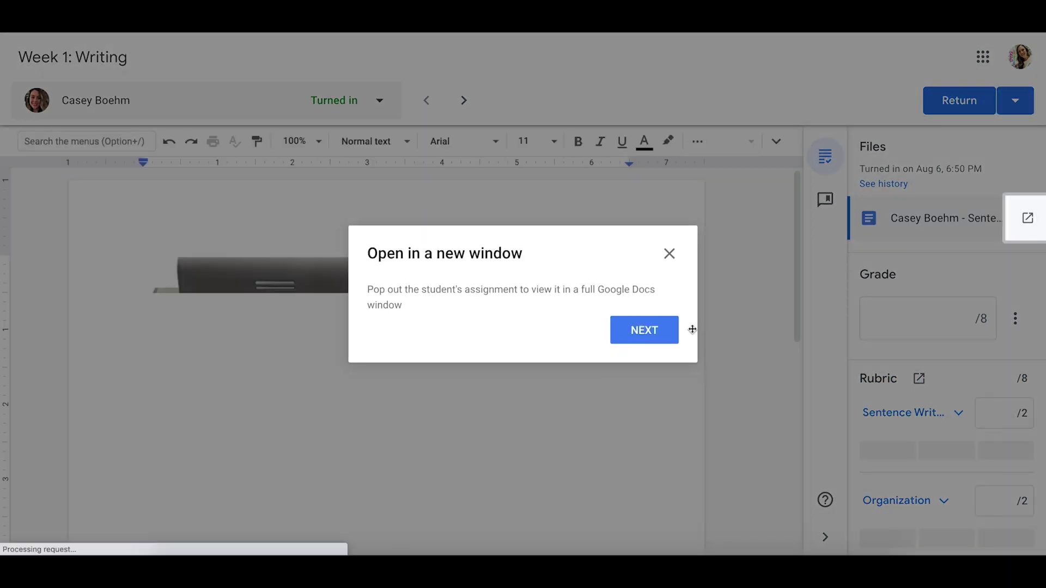
{"action": "left_click", "coordinate": [669, 253]}
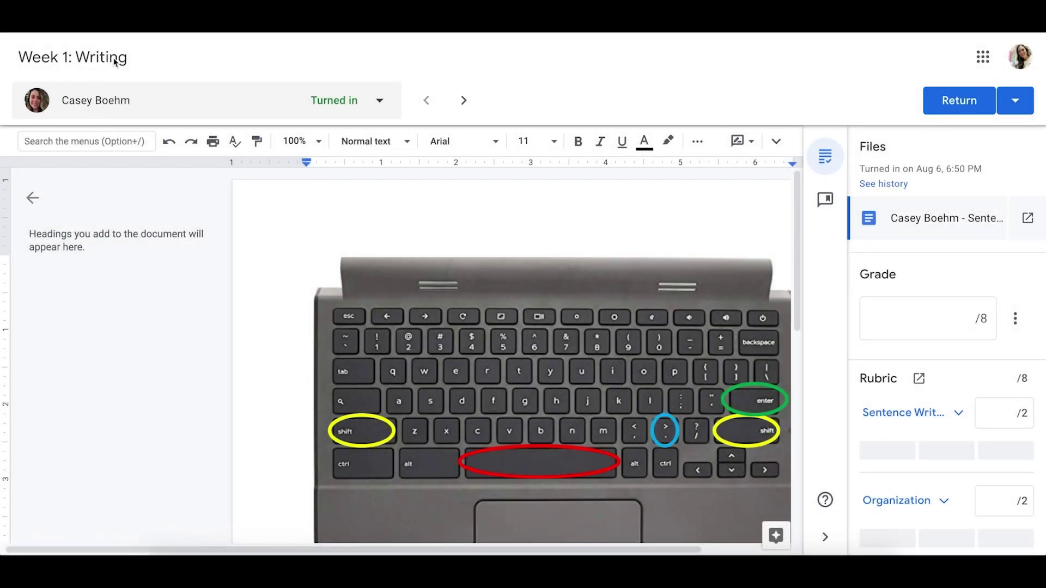
Step: Read the student's four sentences in the document, and examine the rubric criteria and private comment area for grading
{"action": "scroll", "coordinate": [616, 389], "scroll_direction": "down", "scroll_amount": 4}
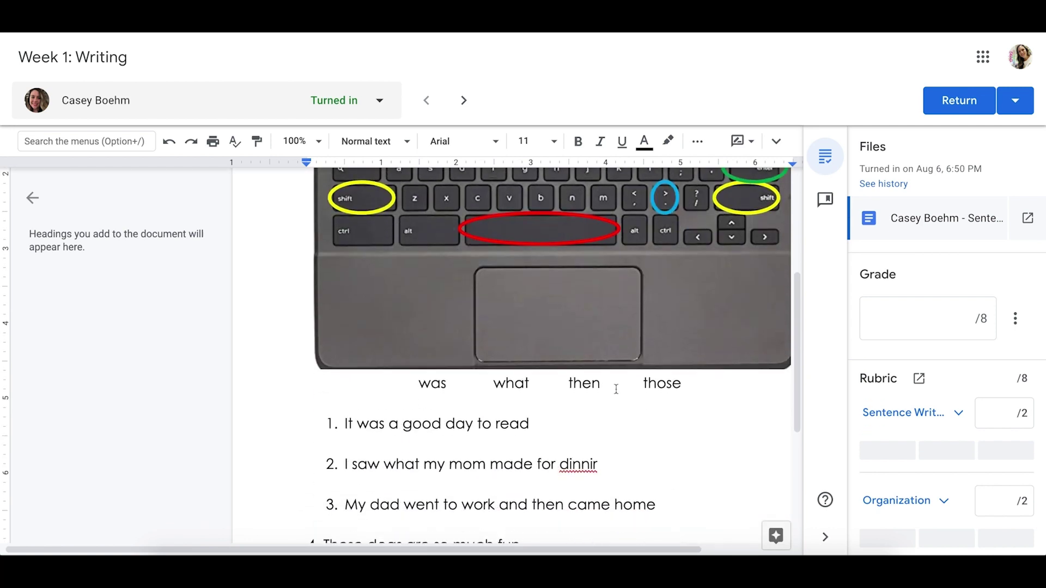
{"action": "scroll", "coordinate": [616, 389], "scroll_direction": "down", "scroll_amount": 5}
{"action": "scroll", "coordinate": [616, 389], "scroll_direction": "up", "scroll_amount": 2}
{"action": "scroll", "coordinate": [616, 389], "scroll_direction": "right", "scroll_amount": 2}
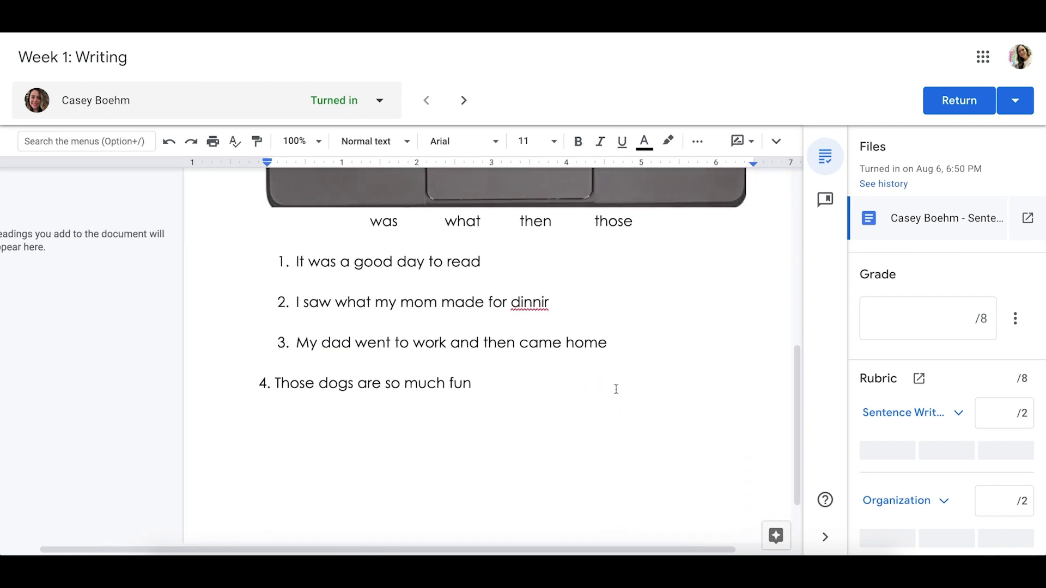
{"action": "scroll", "coordinate": [616, 389], "scroll_direction": "right", "scroll_amount": 1}
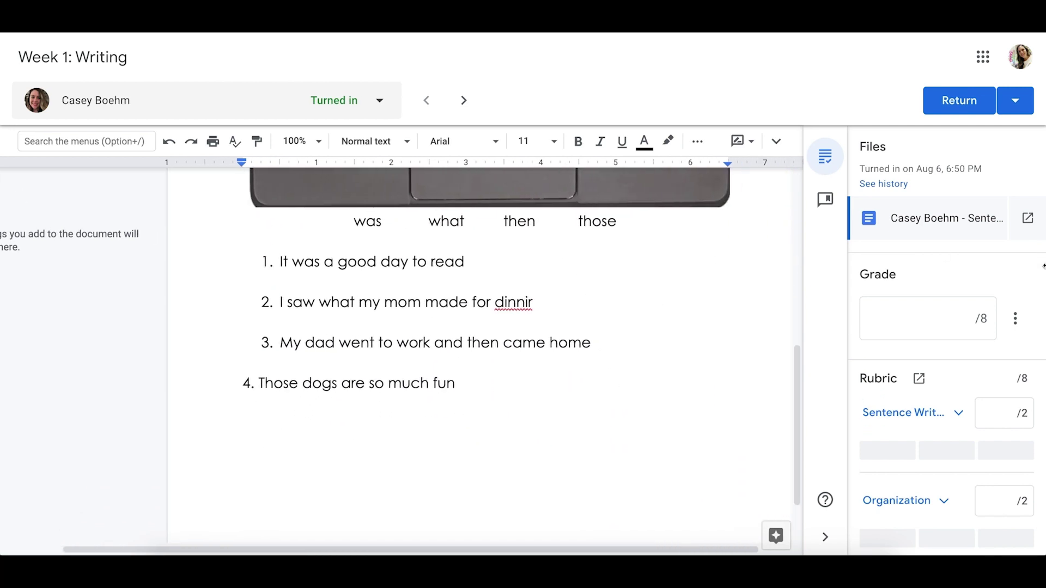
{"action": "scroll", "coordinate": [933, 366], "scroll_direction": "down", "scroll_amount": 4}
{"action": "scroll", "coordinate": [935, 368], "scroll_direction": "down", "scroll_amount": 2}
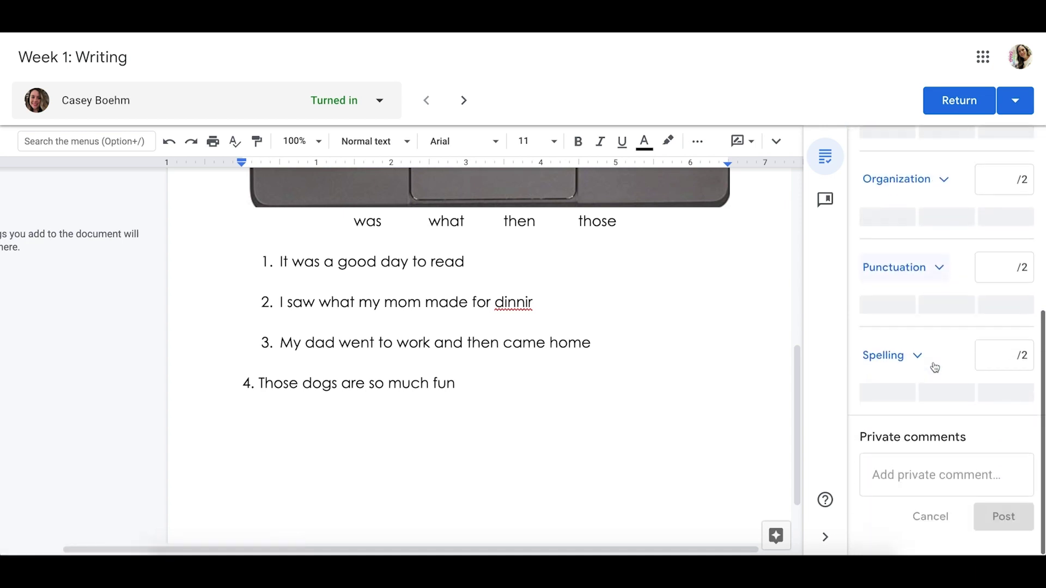
{"action": "scroll", "coordinate": [996, 261], "scroll_direction": "up", "scroll_amount": 6}
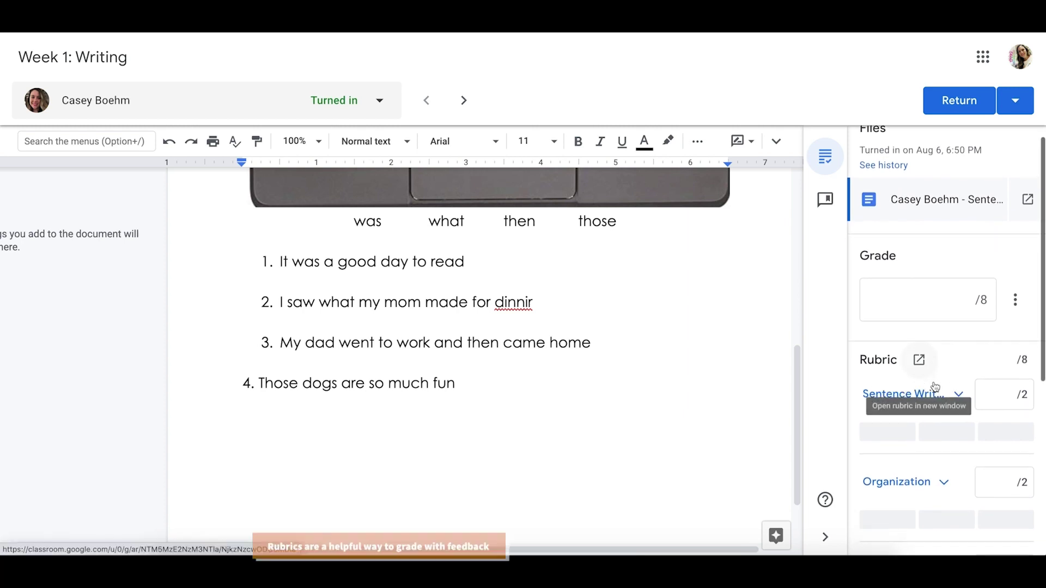
Step: Enter 8 as the overall grade out of 8 and clear it again
{"action": "left_click", "coordinate": [971, 314]}
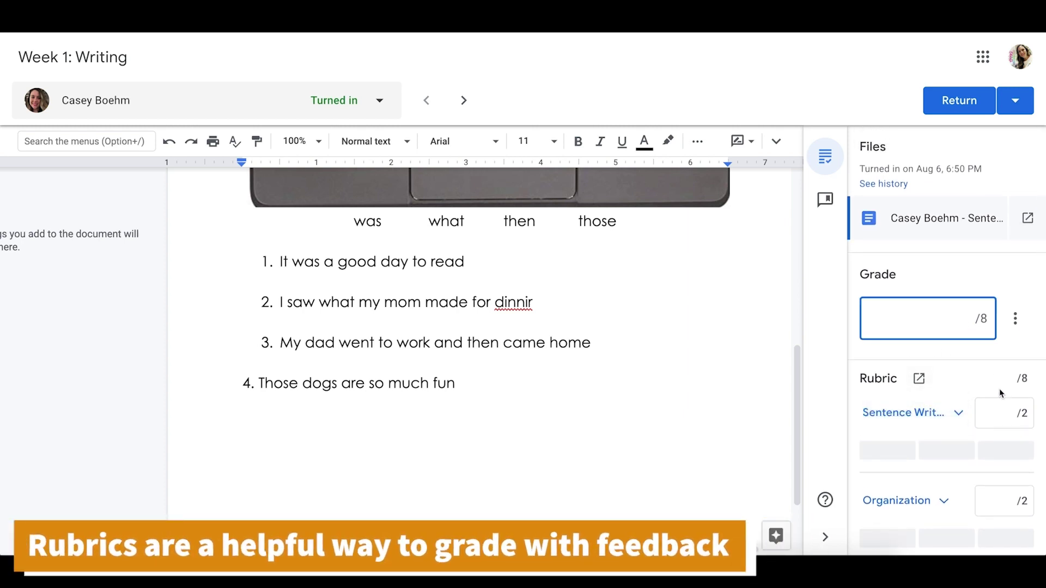
{"action": "type", "text": "4"}
{"action": "key", "text": "BackSpace"}
{"action": "type", "text": "8"}
{"action": "left_click", "coordinate": [1019, 269]}
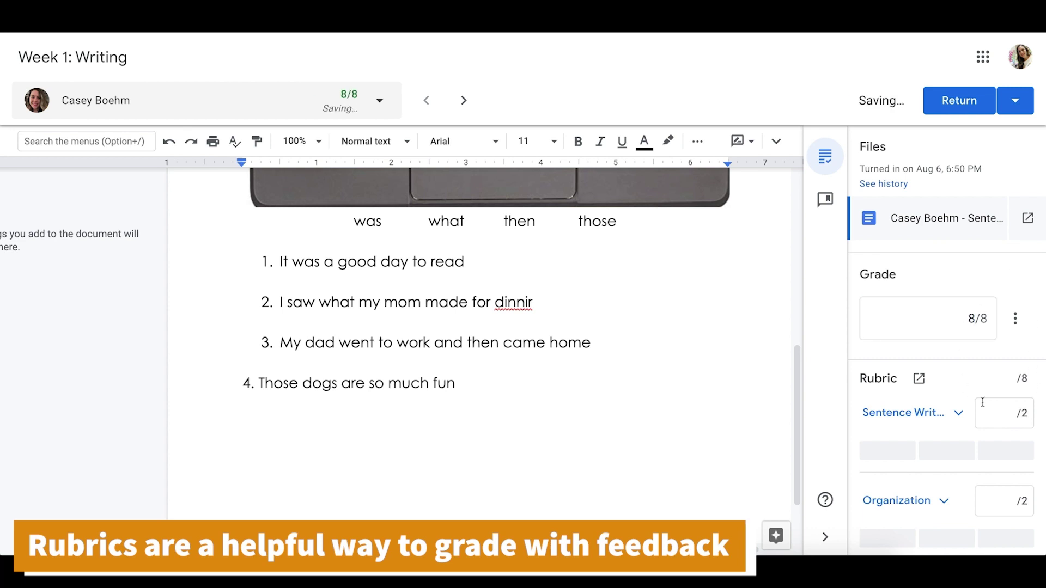
{"action": "left_click", "coordinate": [999, 407]}
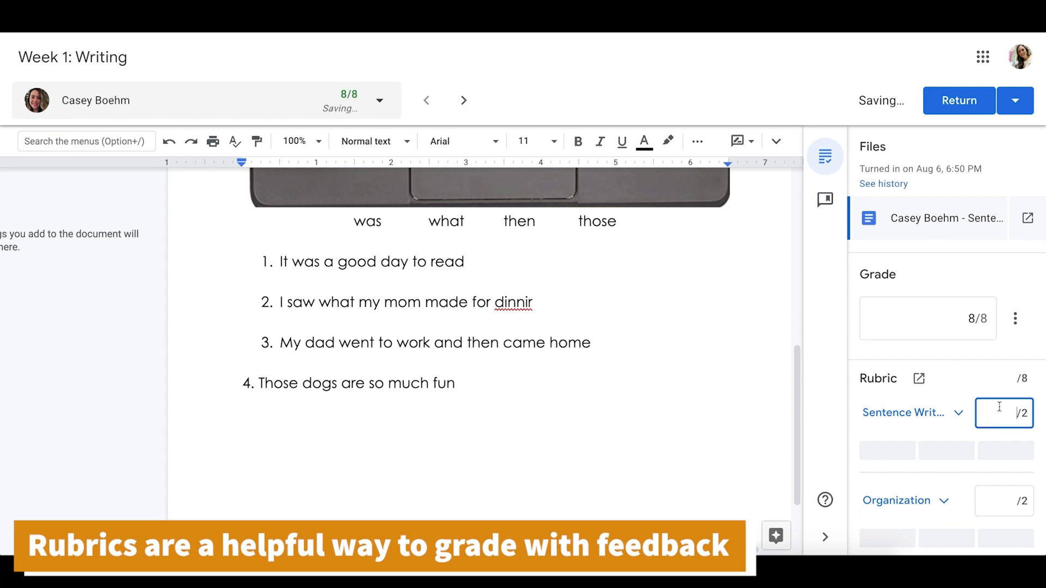
{"action": "double_click", "coordinate": [973, 319]}
{"action": "key", "text": "BackSpace"}
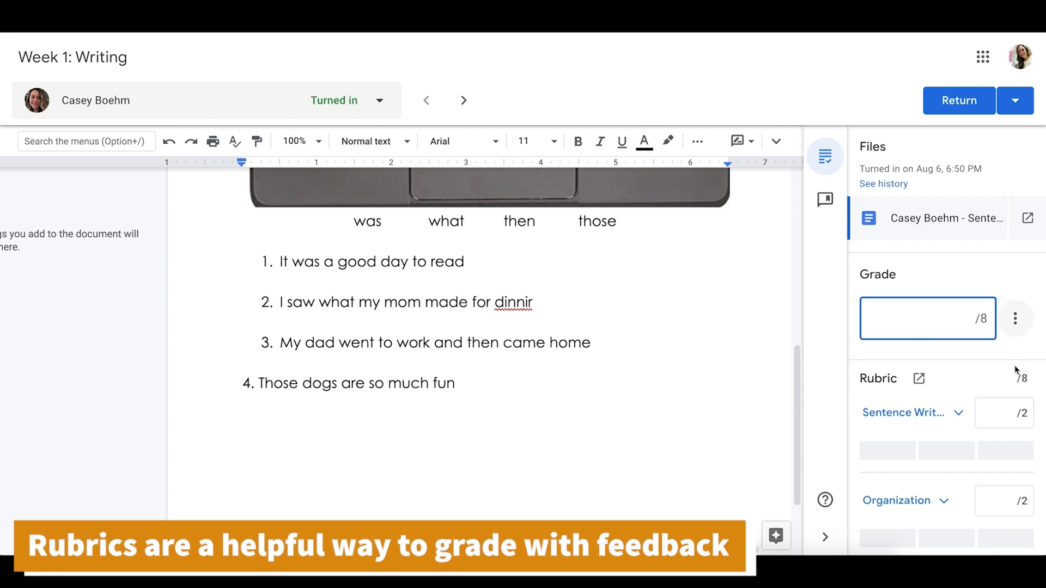
Step: Score the student's rubric with 2 points each for Sentence Writing, Organization and Punctuation, and 1 point for Spelling
{"action": "left_click", "coordinate": [1016, 419]}
{"action": "left_click", "coordinate": [1014, 494]}
{"action": "type", "text": "2"}
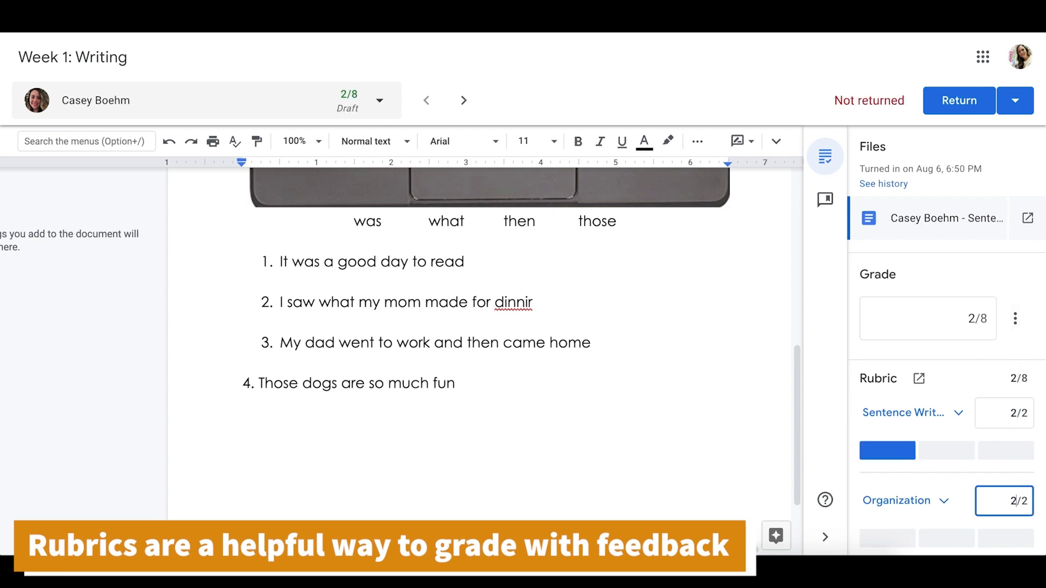
{"action": "scroll", "coordinate": [1013, 494], "scroll_direction": "down", "scroll_amount": 2}
{"action": "left_click", "coordinate": [1009, 512]}
{"action": "type", "text": "2/2"}
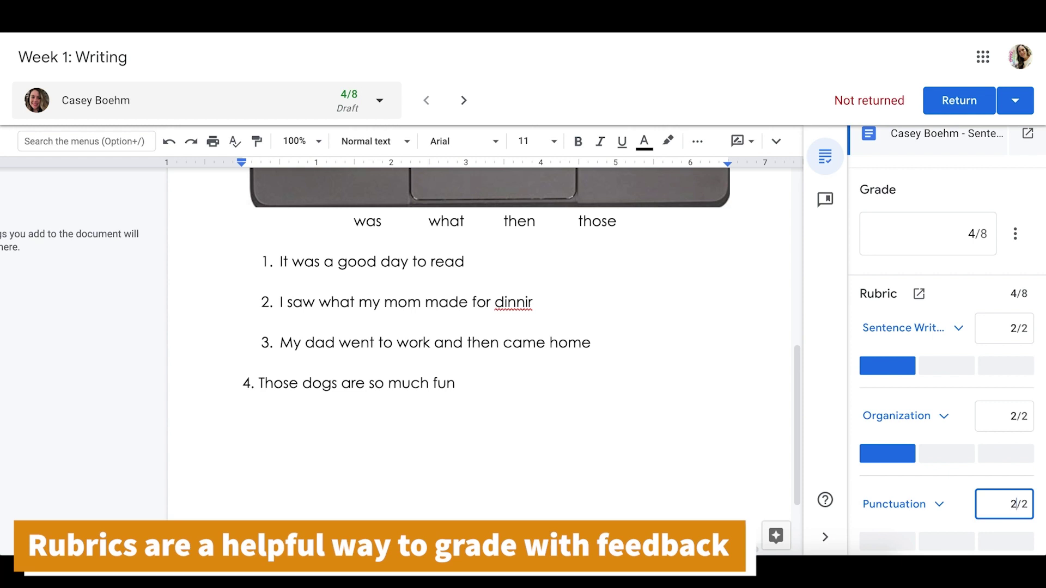
{"action": "scroll", "coordinate": [1014, 504], "scroll_direction": "down", "scroll_amount": 3}
{"action": "left_click", "coordinate": [1005, 457]}
{"action": "type", "text": "1/2"}
{"action": "scroll", "coordinate": [1005, 457], "scroll_direction": "down", "scroll_amount": 2}
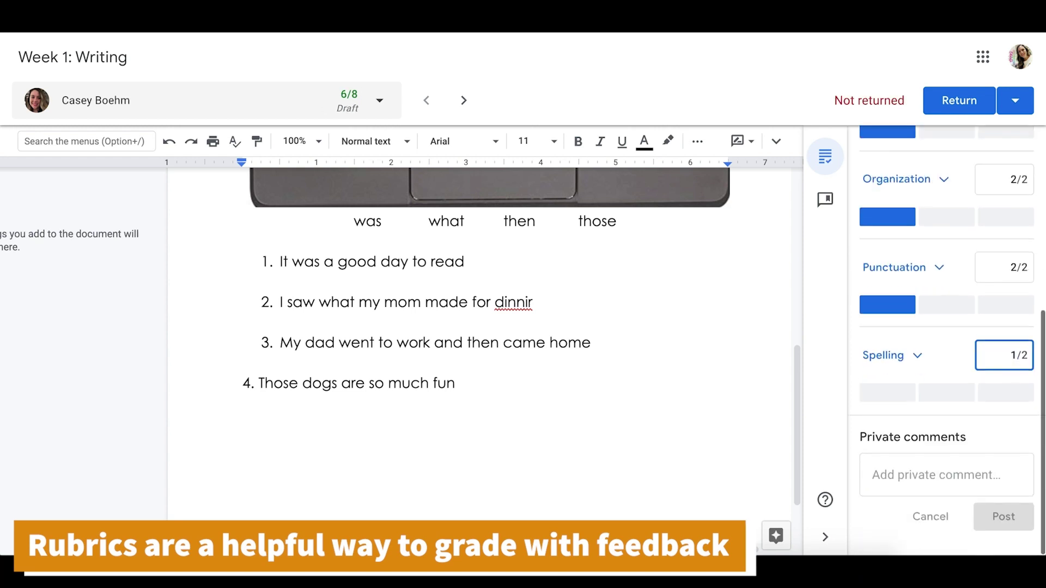
{"action": "scroll", "coordinate": [947, 353], "scroll_direction": "up", "scroll_amount": 3}
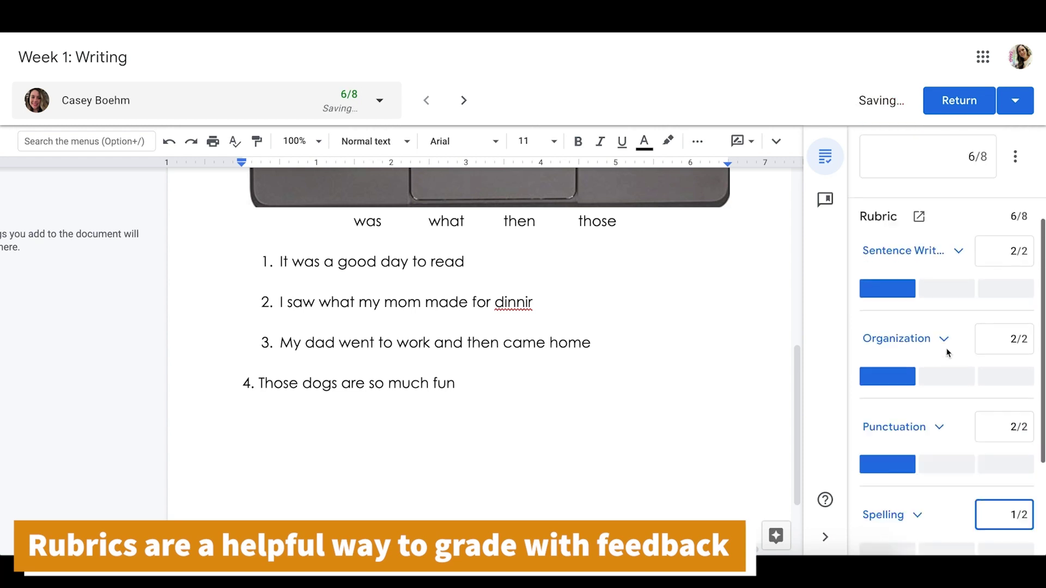
{"action": "scroll", "coordinate": [951, 348], "scroll_direction": "up", "scroll_amount": 4}
Step: Write the private comment "Awesome work sounding out your words and using sight words!" for the student
{"action": "scroll", "coordinate": [1019, 273], "scroll_direction": "down", "scroll_amount": 5}
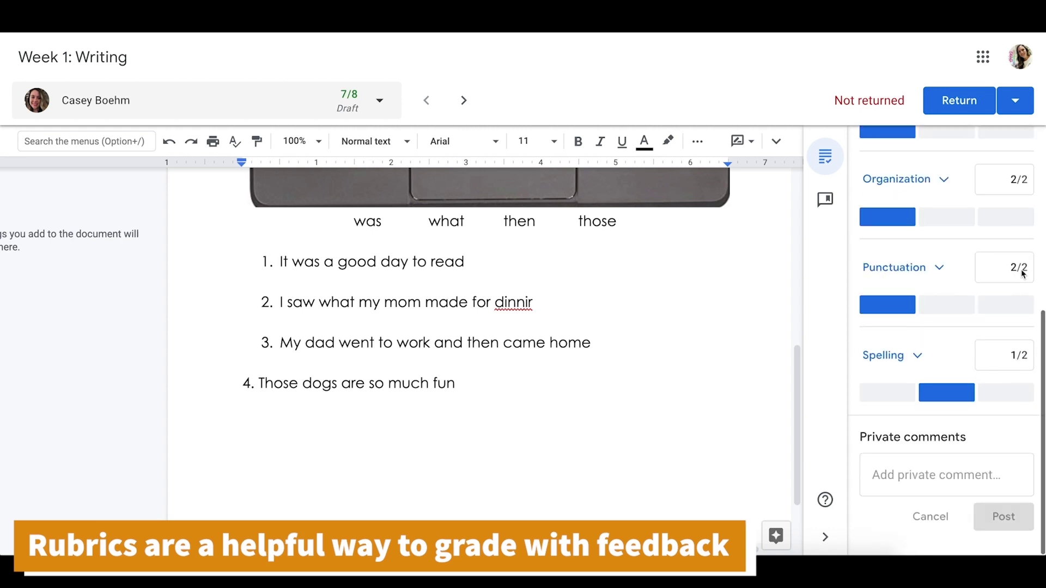
{"action": "left_click", "coordinate": [956, 488]}
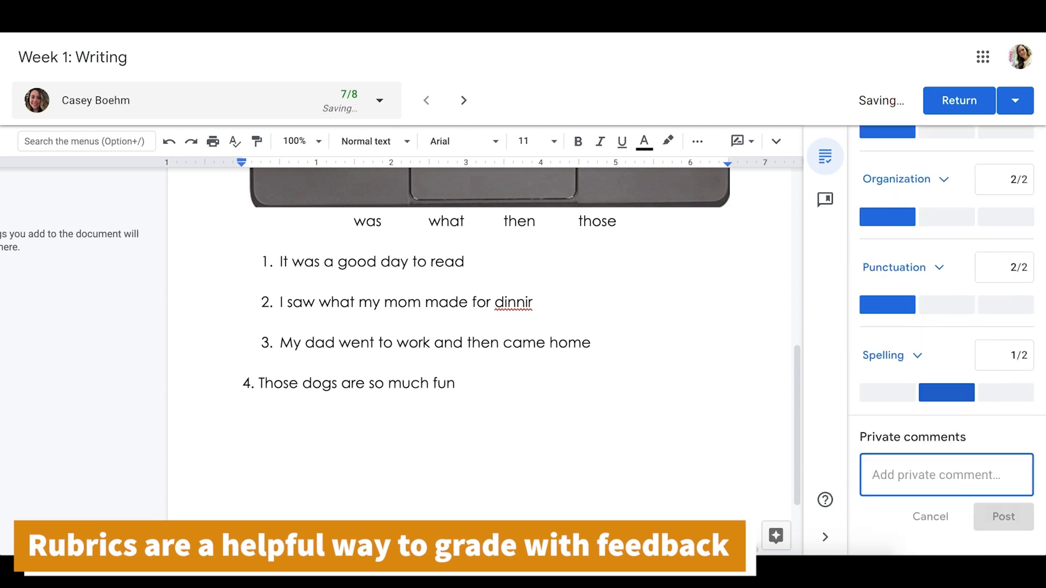
{"action": "type", "text": "G"}
{"action": "key", "text": "BackSpace"}
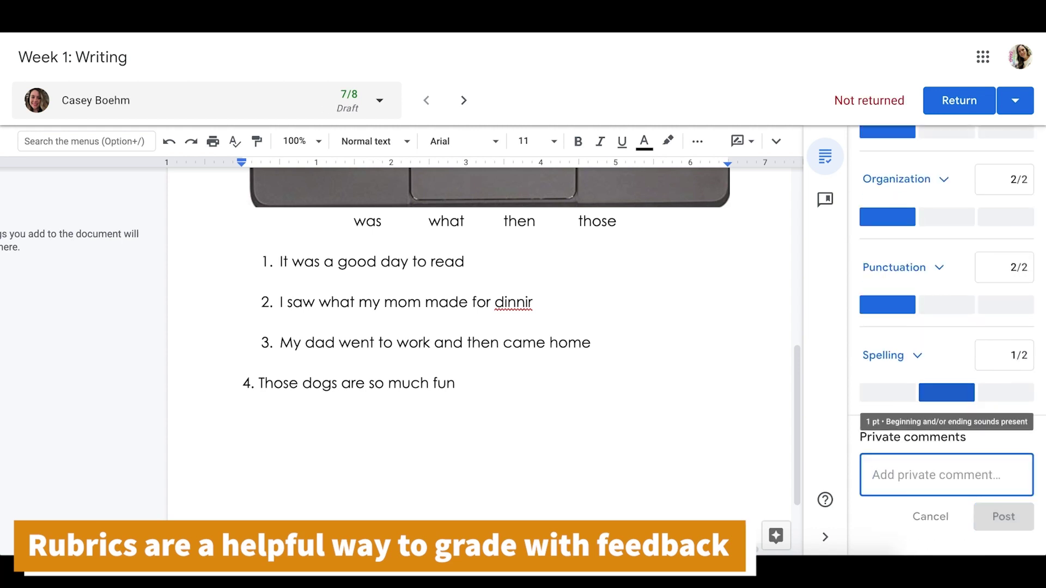
{"action": "type", "text": "Awesome work "}
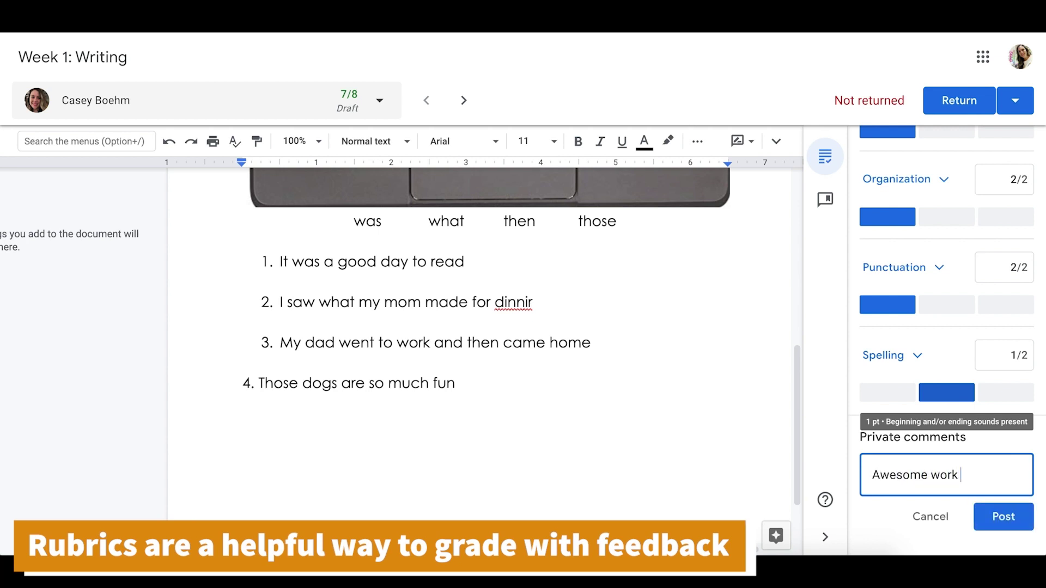
{"action": "type", "text": "sounding out yo"}
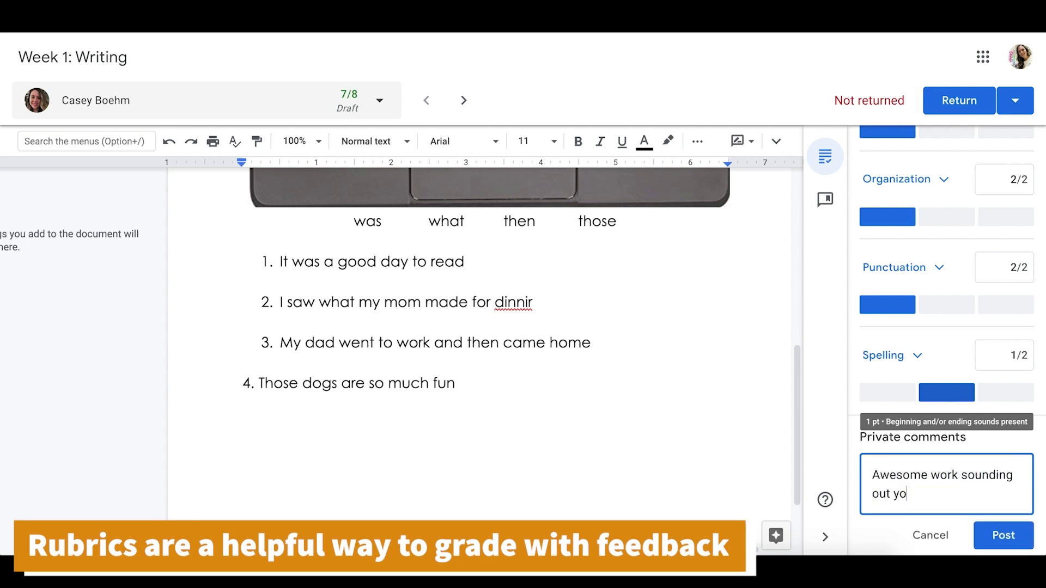
{"action": "type", "text": "ur words and using sight words!"}
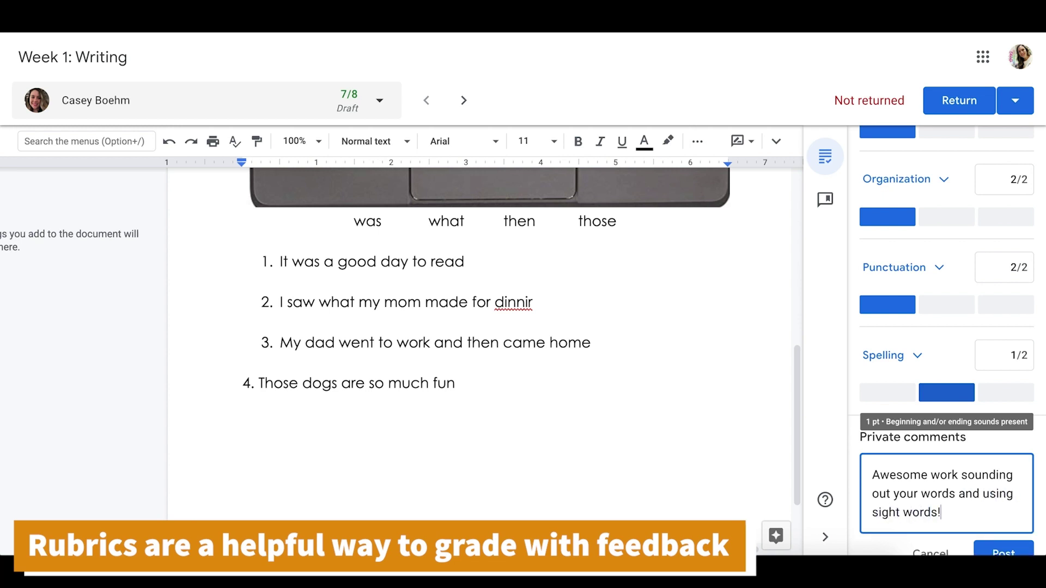
{"action": "left_click", "coordinate": [1015, 433]}
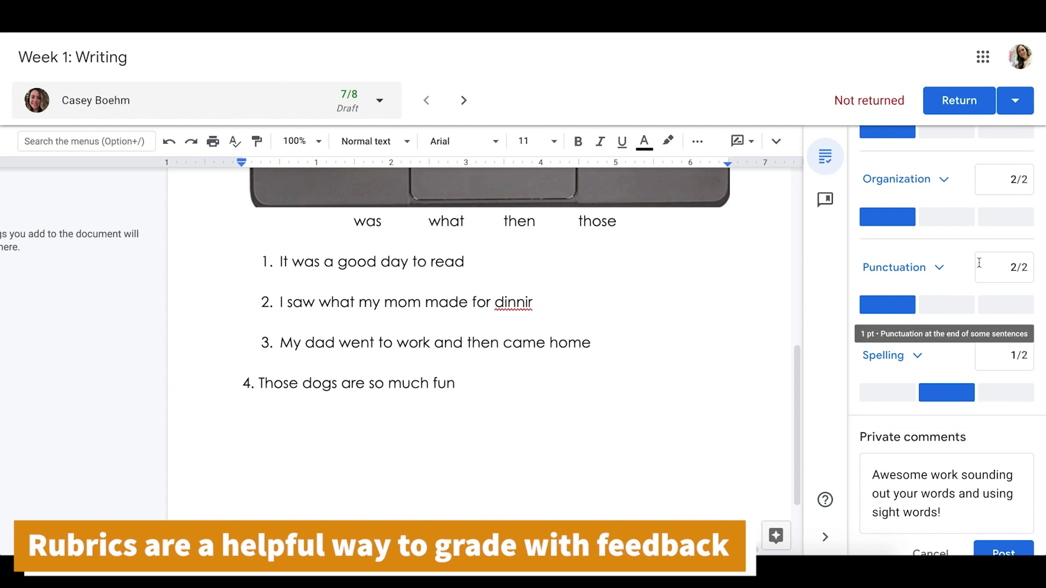
Step: Try the 1-point and 0-point rubric levels for Sentence Writing, and set the criterion back to 2 points
{"action": "scroll", "coordinate": [975, 262], "scroll_direction": "up", "scroll_amount": 2}
{"action": "scroll", "coordinate": [926, 228], "scroll_direction": "down", "scroll_amount": 2}
{"action": "scroll", "coordinate": [970, 207], "scroll_direction": "up", "scroll_amount": 1}
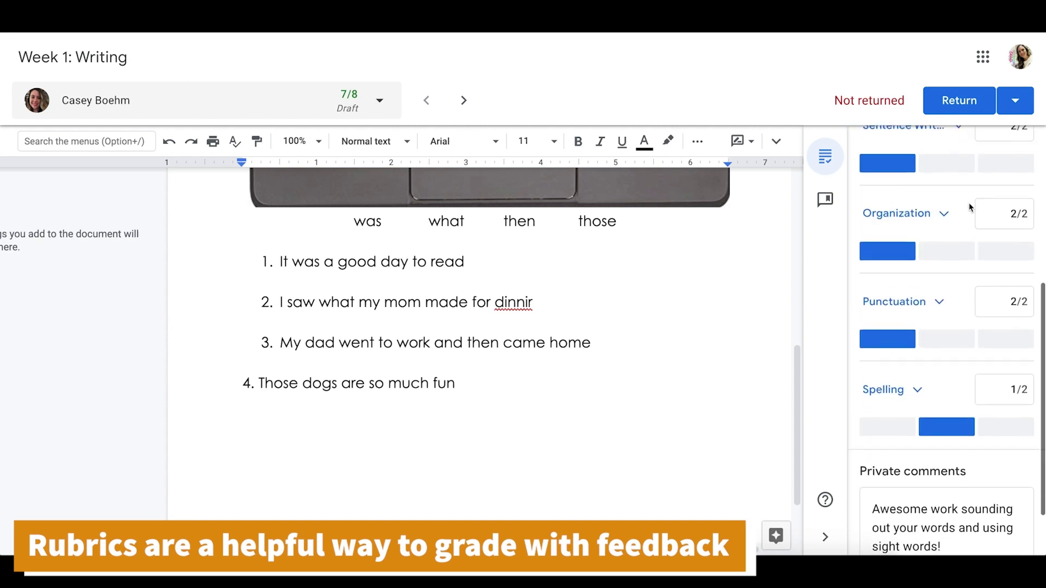
{"action": "left_click", "coordinate": [948, 172]}
{"action": "left_click", "coordinate": [1006, 172]}
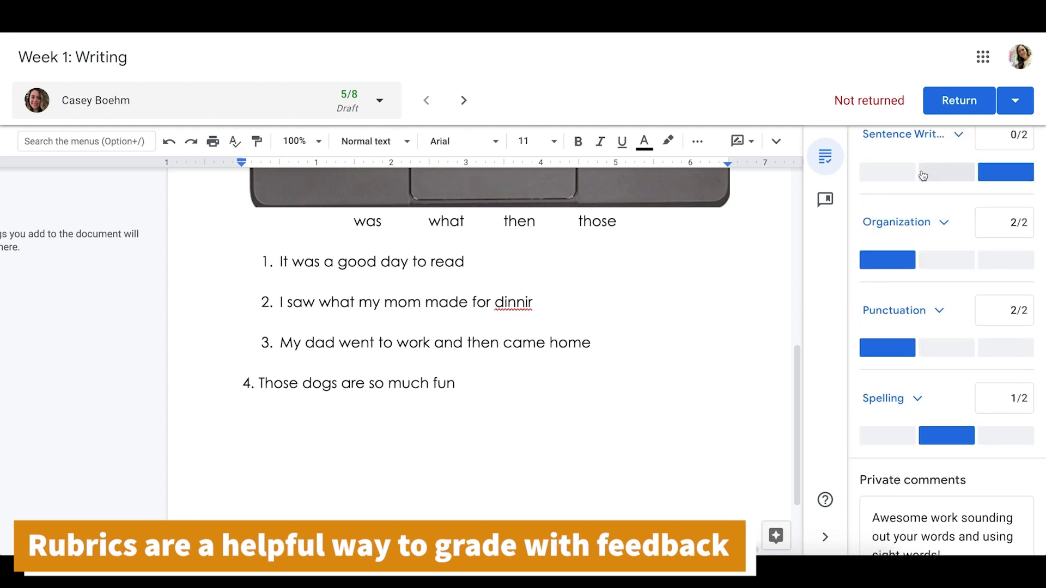
{"action": "left_click", "coordinate": [923, 175]}
{"action": "left_click", "coordinate": [887, 175]}
{"action": "scroll", "coordinate": [981, 278], "scroll_direction": "up", "scroll_amount": 5}
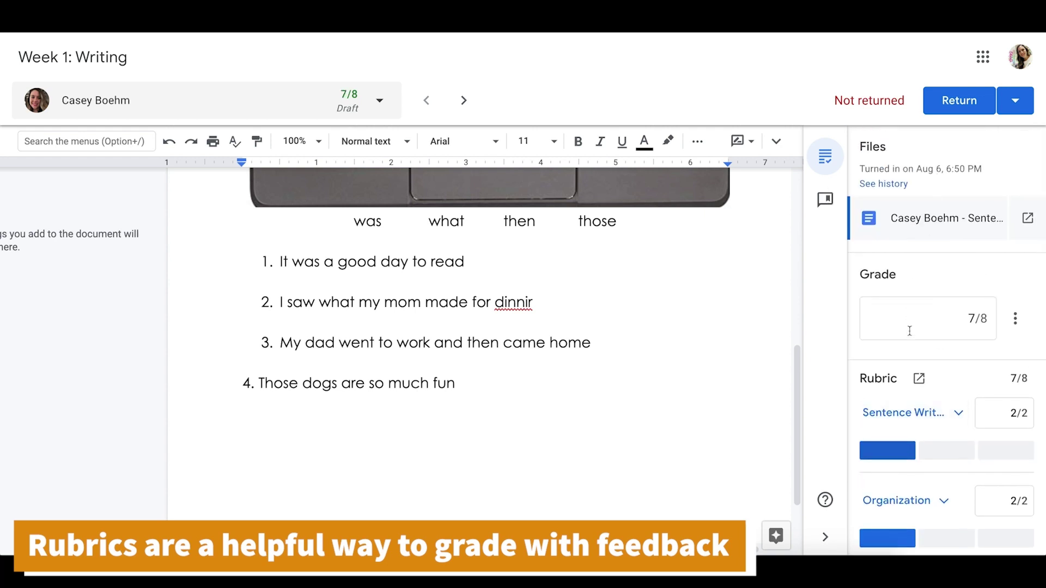
{"action": "scroll", "coordinate": [910, 420], "scroll_direction": "down", "scroll_amount": 6}
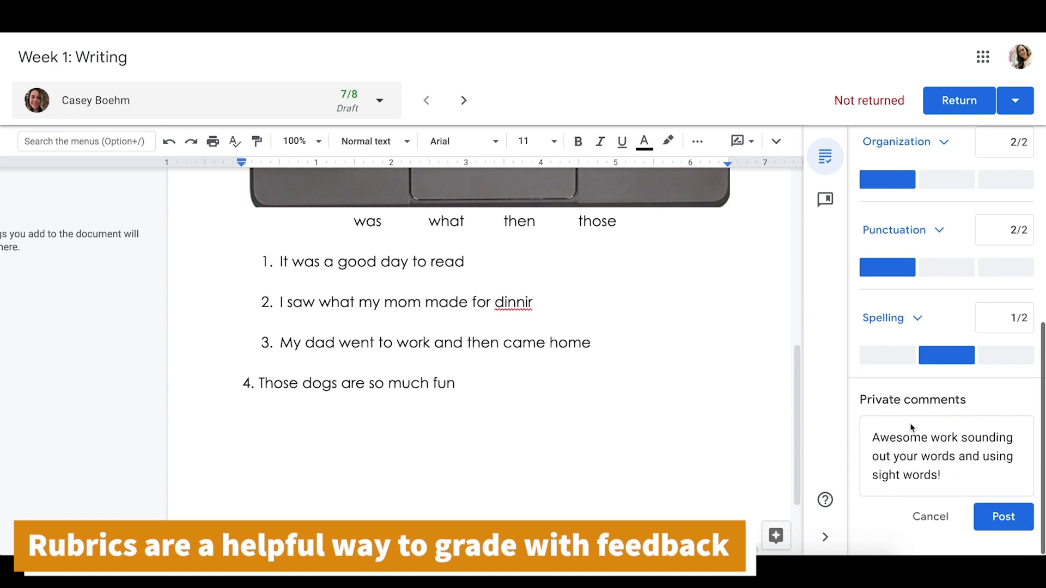
{"action": "scroll", "coordinate": [938, 319], "scroll_direction": "up", "scroll_amount": 6}
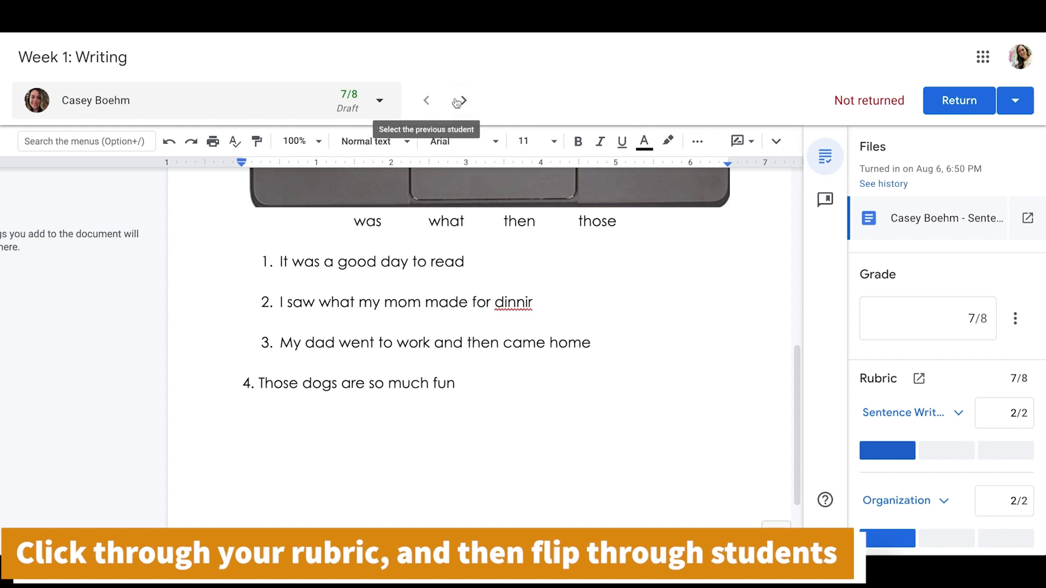
Step: Try to move to the next student, decline discarding the drafted private comment, and post the comment
{"action": "left_click", "coordinate": [463, 100]}
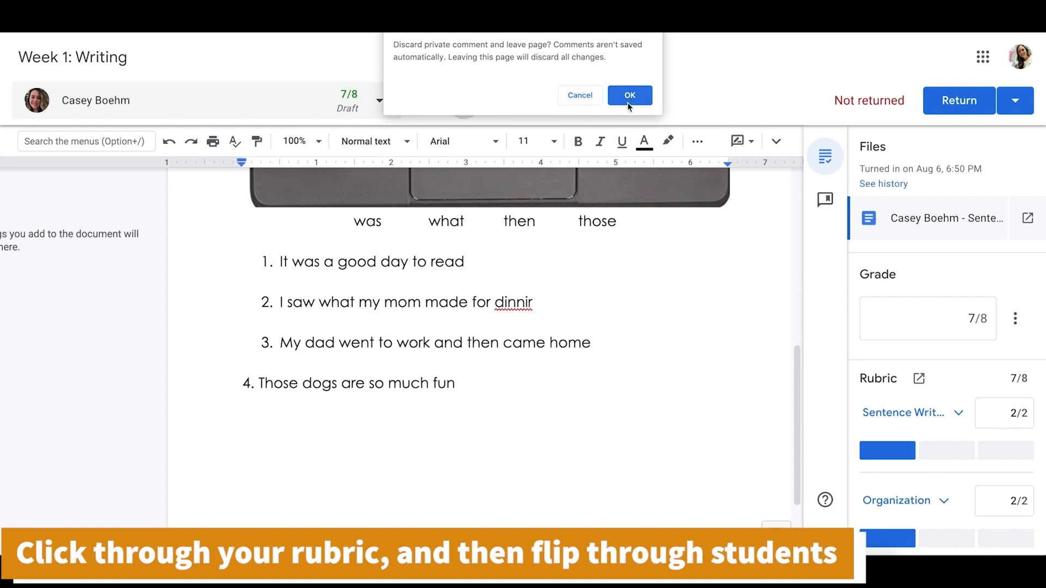
{"action": "left_click", "coordinate": [580, 102]}
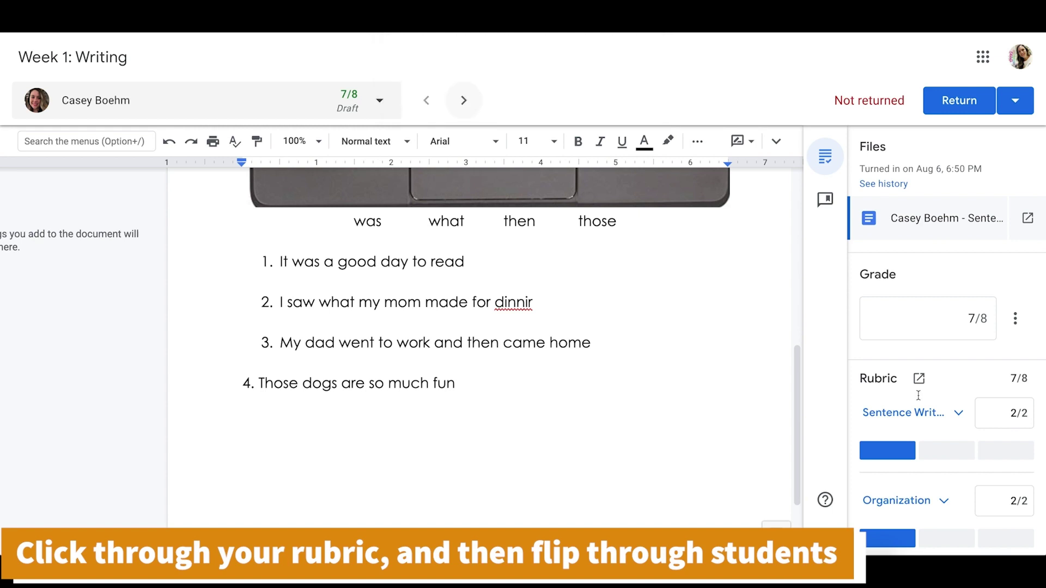
{"action": "scroll", "coordinate": [1003, 489], "scroll_direction": "down", "scroll_amount": 6}
{"action": "left_click", "coordinate": [1005, 520]}
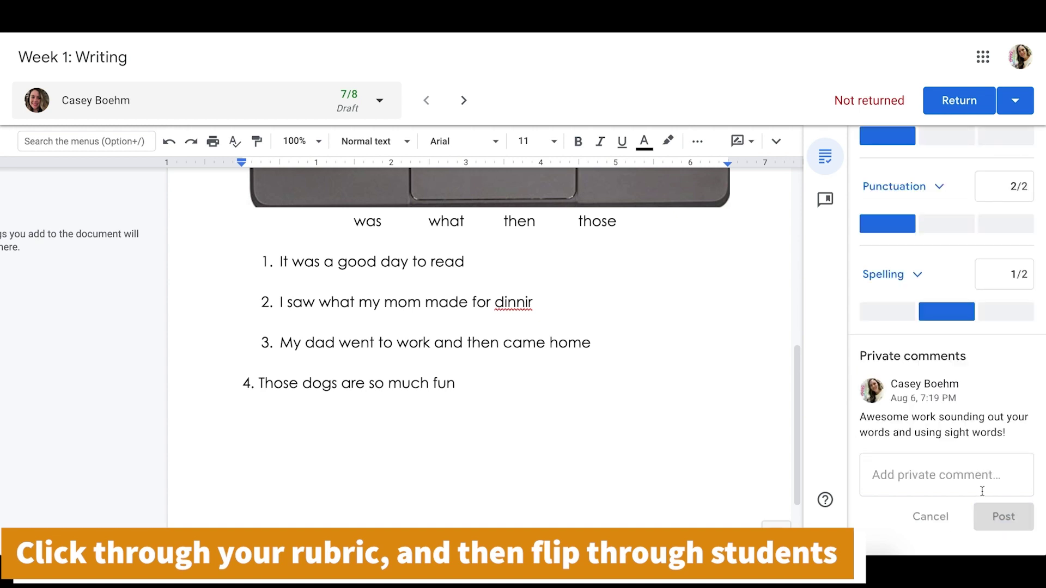
Step: Open the next student's work and score Organization, Punctuation and Spelling 2 points each and Sentence Writing 1 point
{"action": "left_click", "coordinate": [463, 103]}
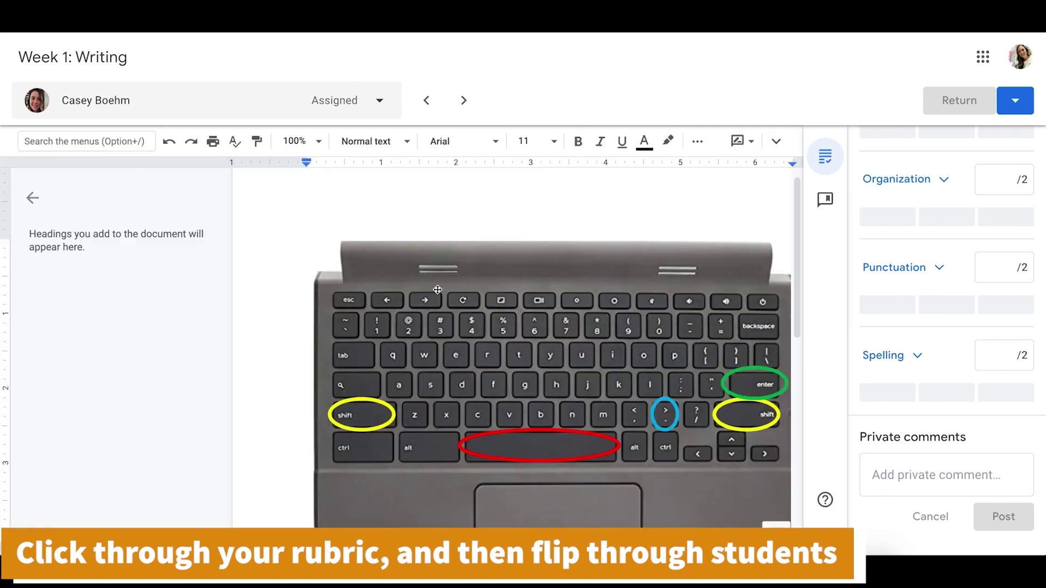
{"action": "scroll", "coordinate": [455, 289], "scroll_direction": "down", "scroll_amount": 5}
{"action": "left_click", "coordinate": [899, 220]}
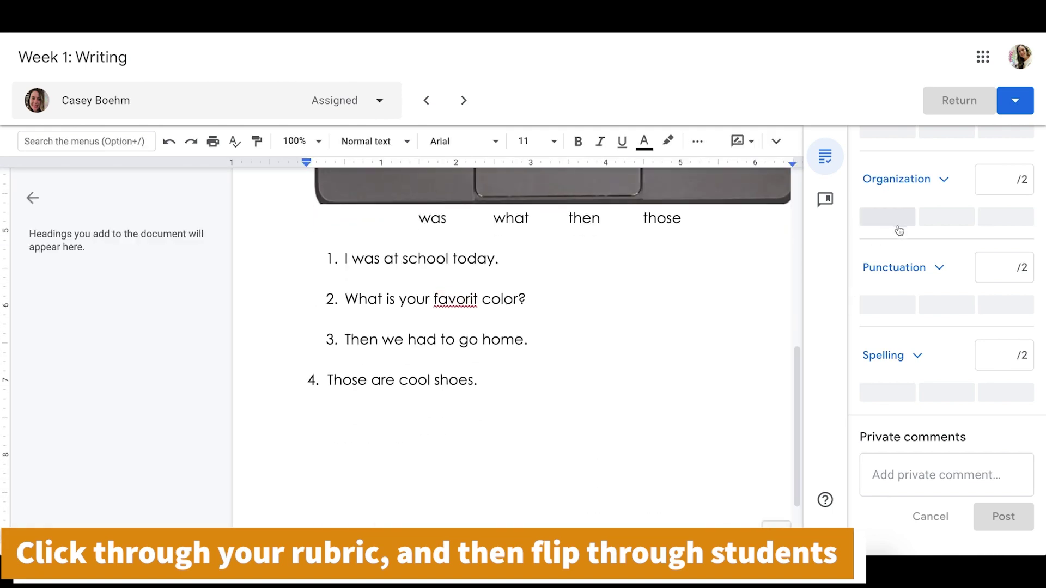
{"action": "left_click", "coordinate": [888, 305]}
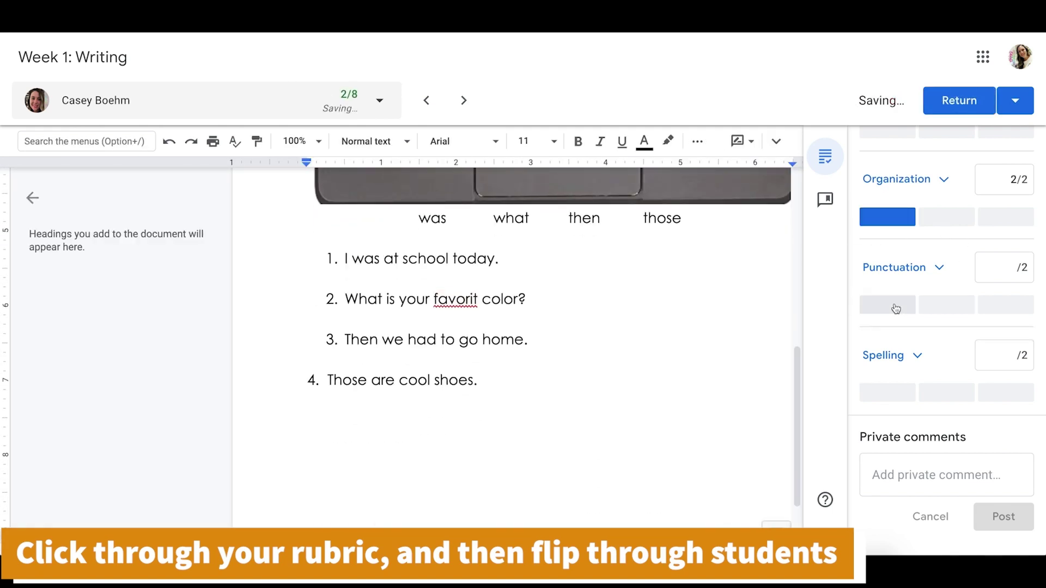
{"action": "left_click", "coordinate": [888, 393]}
{"action": "scroll", "coordinate": [946, 393], "scroll_direction": "up", "scroll_amount": 5}
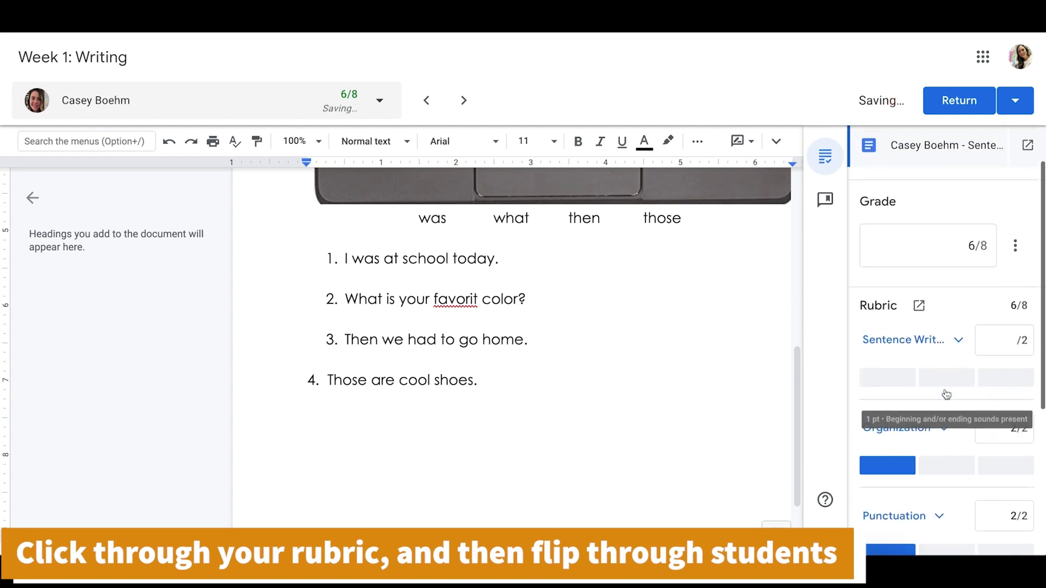
{"action": "left_click", "coordinate": [958, 369]}
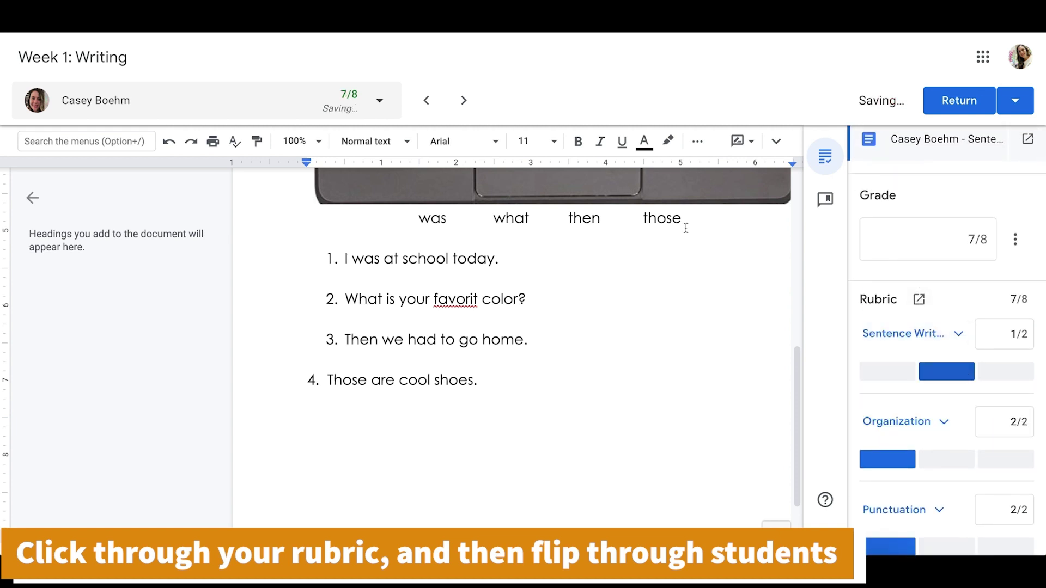
Step: Open the next student's work and score Sentence Writing, Organization, Punctuation and Spelling 0 points each
{"action": "left_click", "coordinate": [461, 102]}
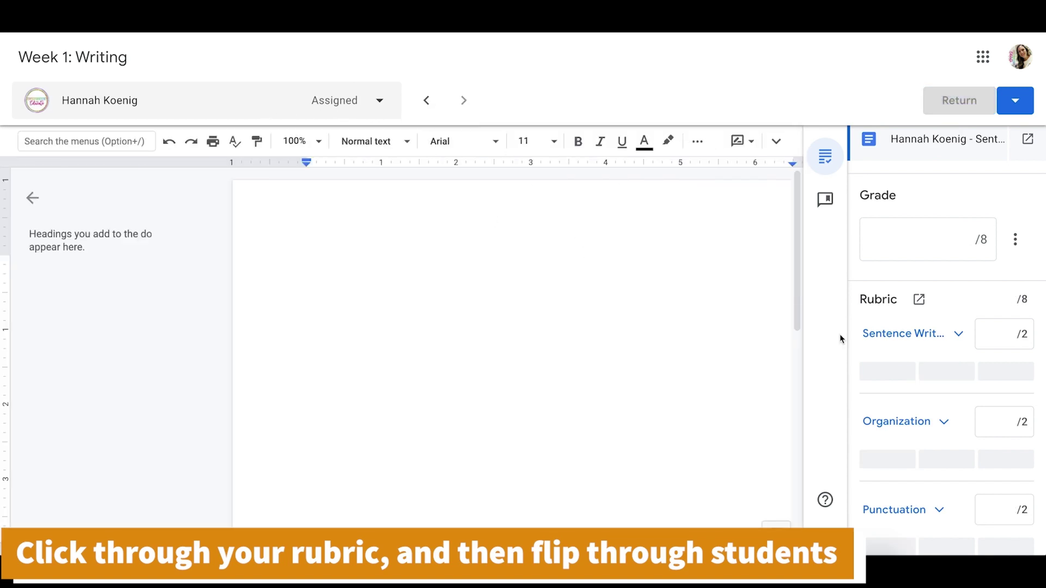
{"action": "left_click", "coordinate": [1007, 372]}
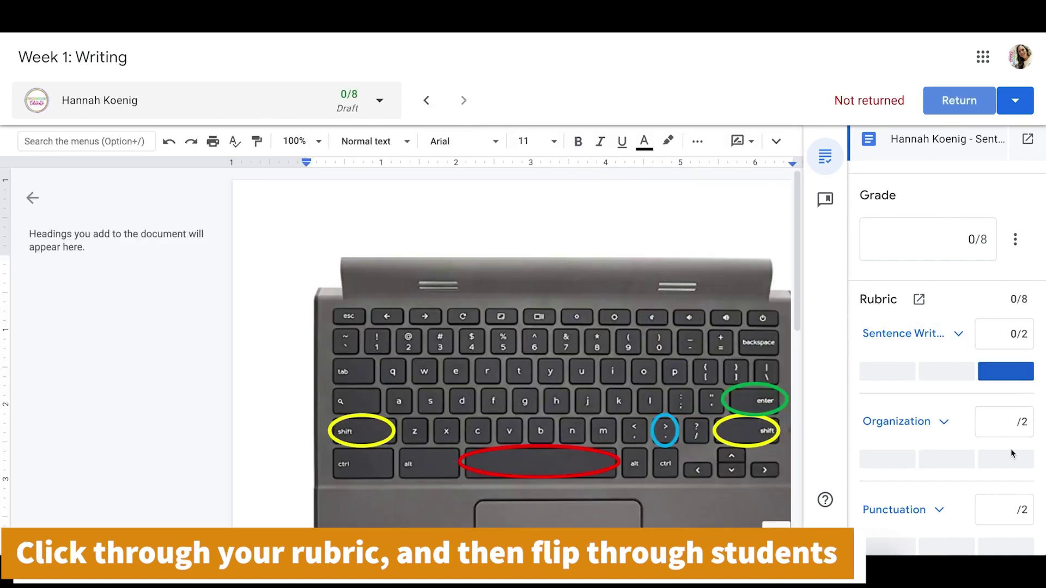
{"action": "left_click", "coordinate": [1006, 460]}
{"action": "scroll", "coordinate": [1019, 463], "scroll_direction": "down", "scroll_amount": 5}
{"action": "left_click", "coordinate": [1015, 310]}
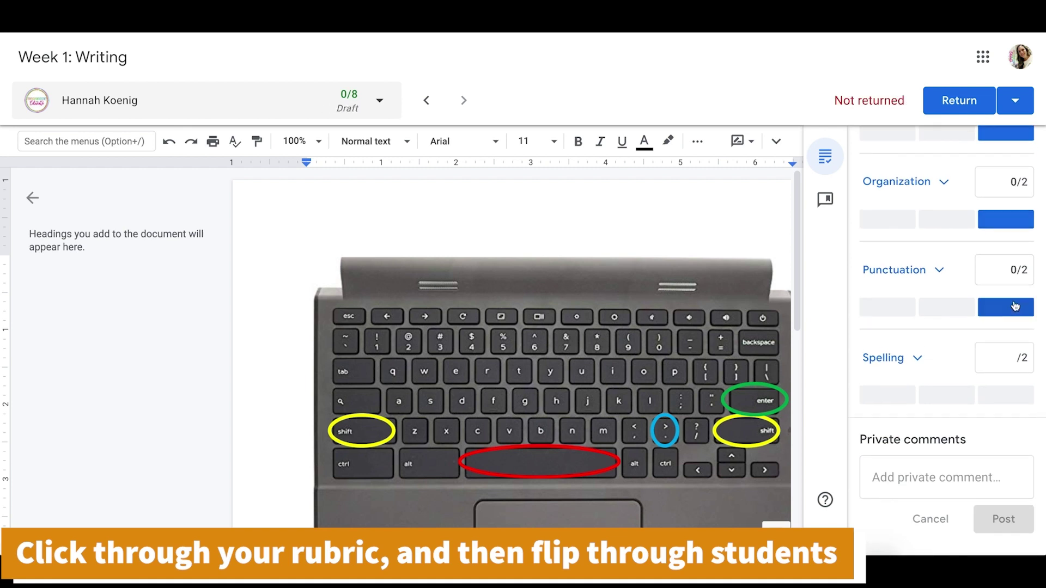
{"action": "left_click", "coordinate": [1008, 394]}
{"action": "scroll", "coordinate": [929, 342], "scroll_direction": "up", "scroll_amount": 10}
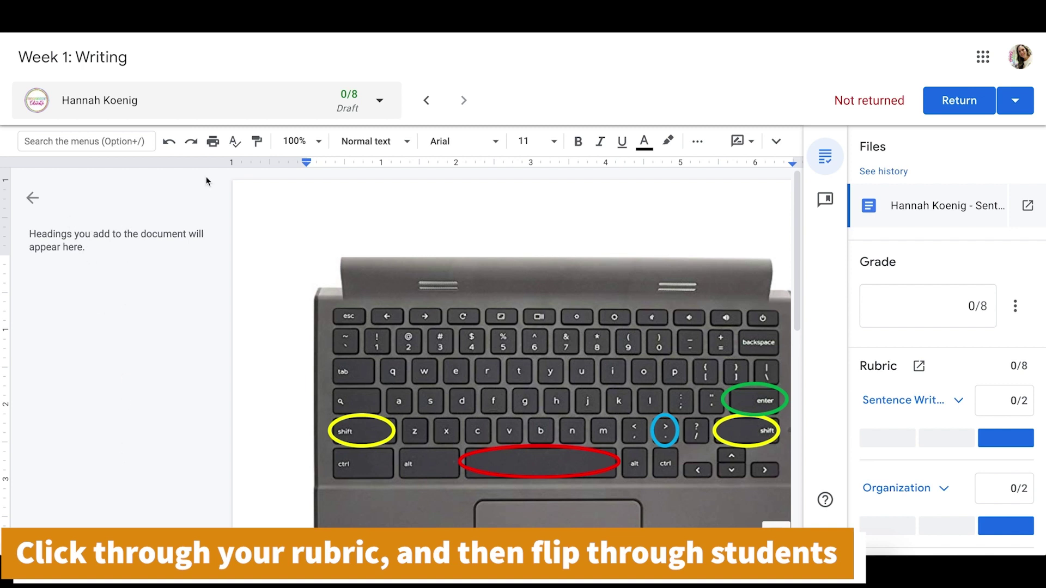
{"action": "scroll", "coordinate": [905, 400], "scroll_direction": "down", "scroll_amount": 5}
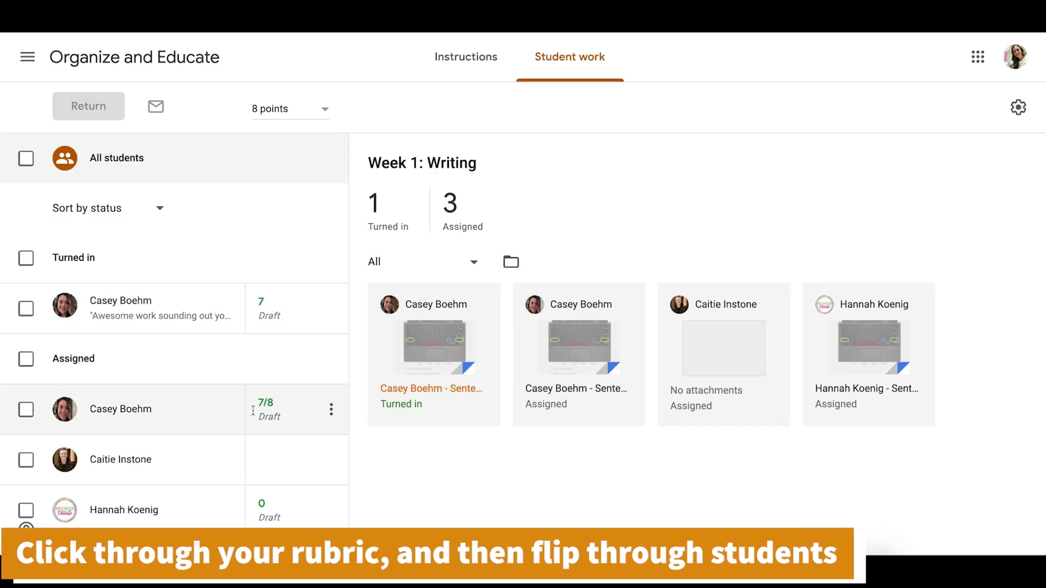
Step: In the Week 1: Writing student list, select the three students who have draft grades
{"action": "scroll", "coordinate": [253, 410], "scroll_direction": "down", "scroll_amount": 1}
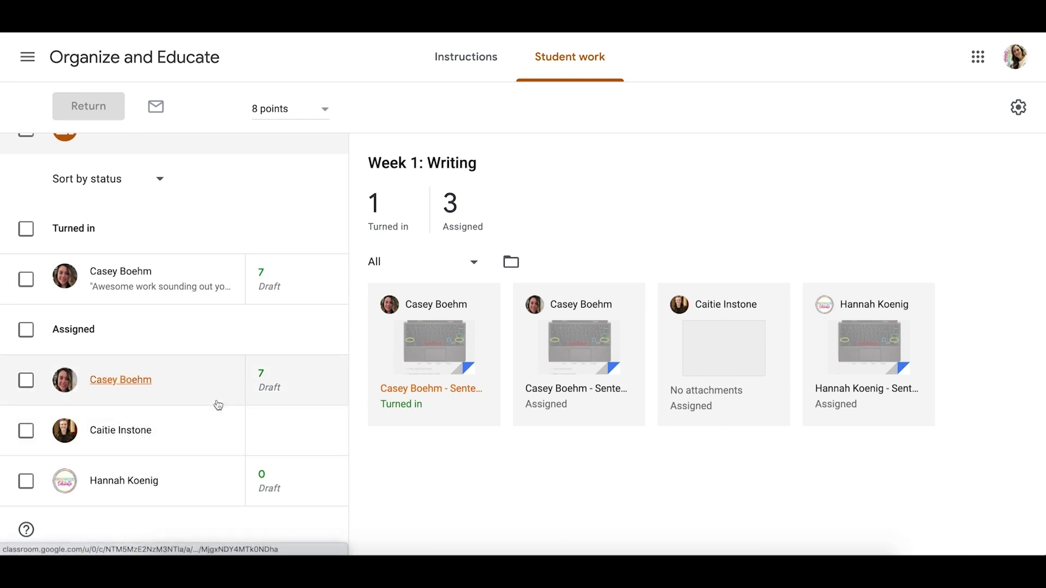
{"action": "left_click", "coordinate": [26, 280]}
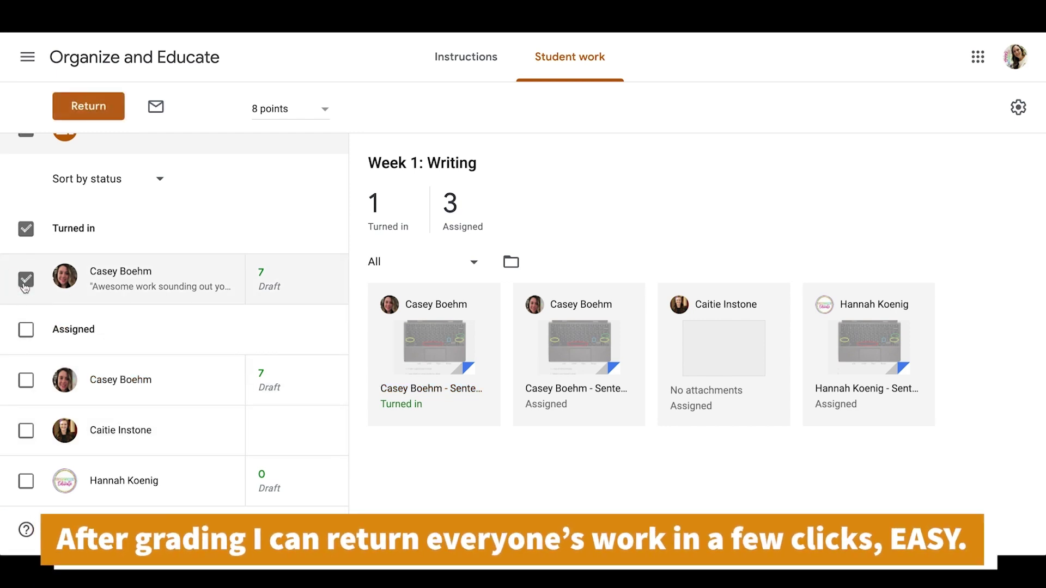
{"action": "left_click", "coordinate": [25, 481]}
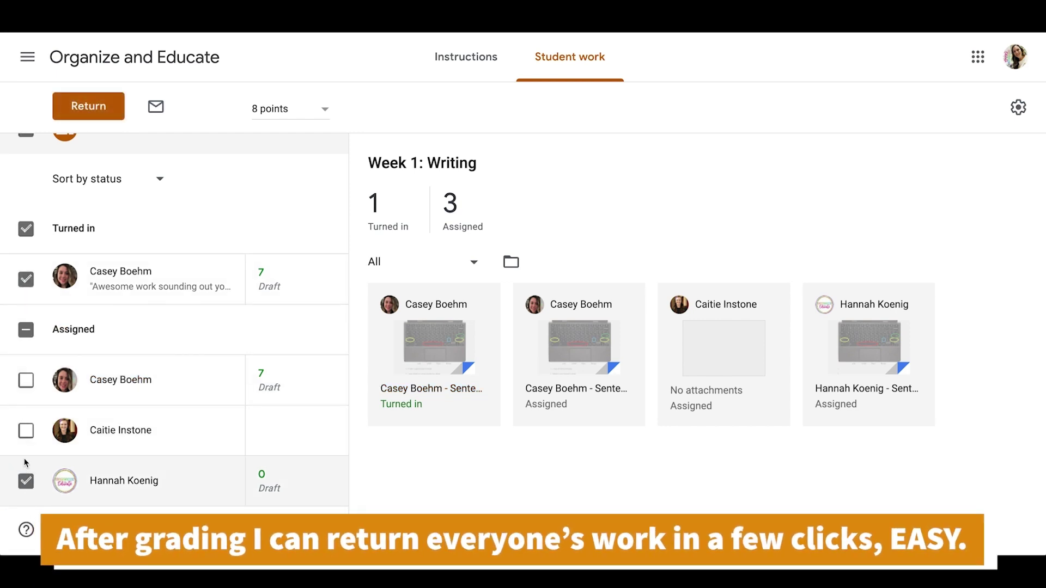
{"action": "left_click", "coordinate": [24, 381]}
{"action": "scroll", "coordinate": [331, 298], "scroll_direction": "up", "scroll_amount": 1}
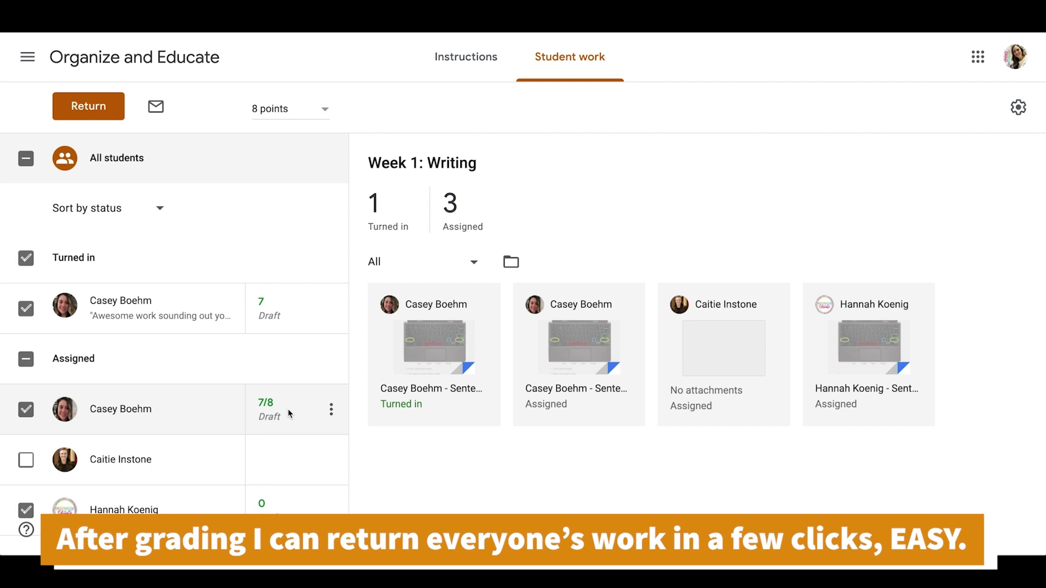
Step: Return the selected students' work, including the unsubmitted assignments, with the shared private comment "Super sentence writing!"
{"action": "left_click", "coordinate": [113, 119]}
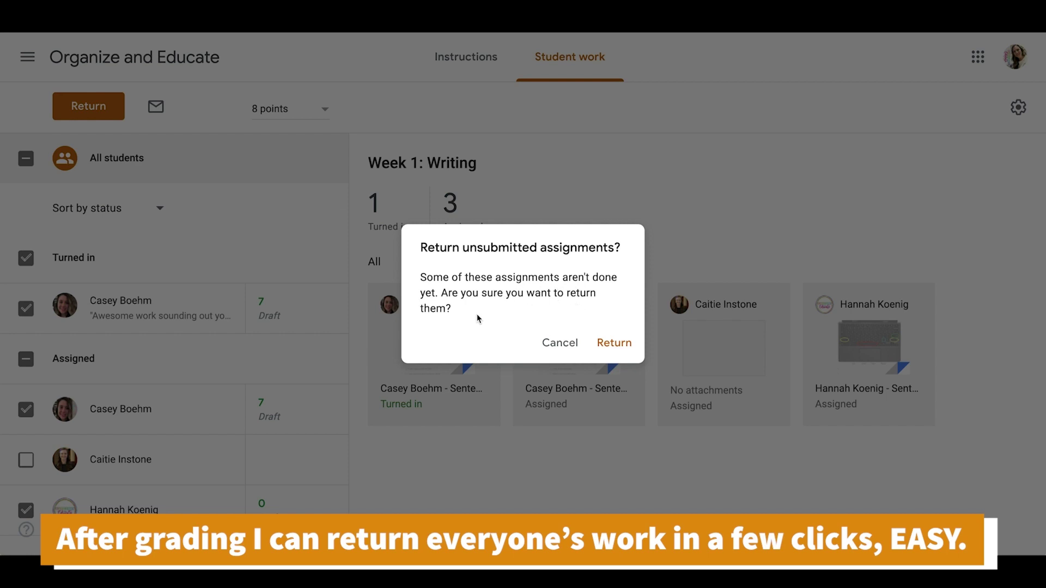
{"action": "left_click", "coordinate": [601, 343]}
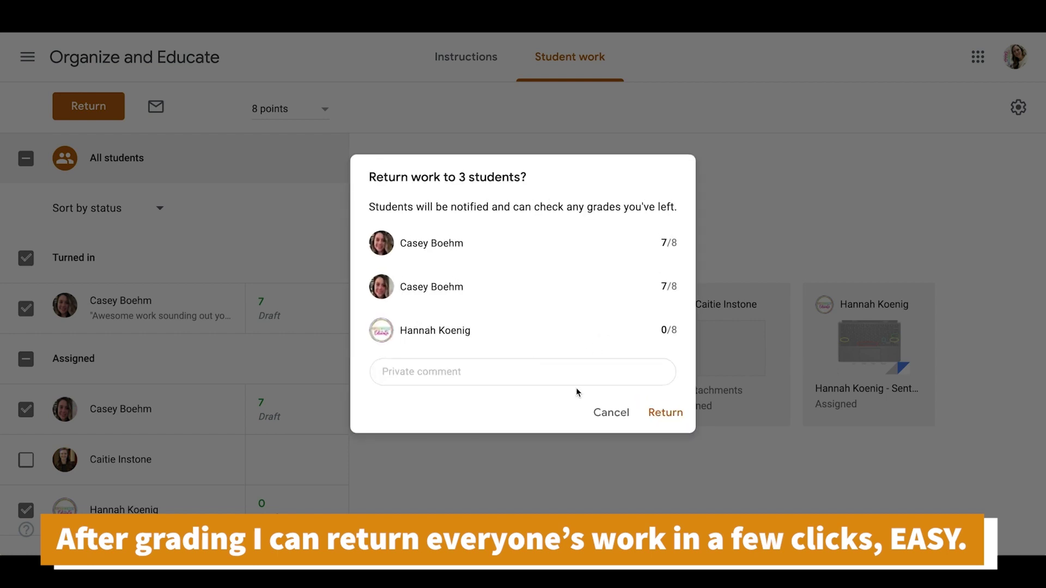
{"action": "left_click", "coordinate": [467, 378]}
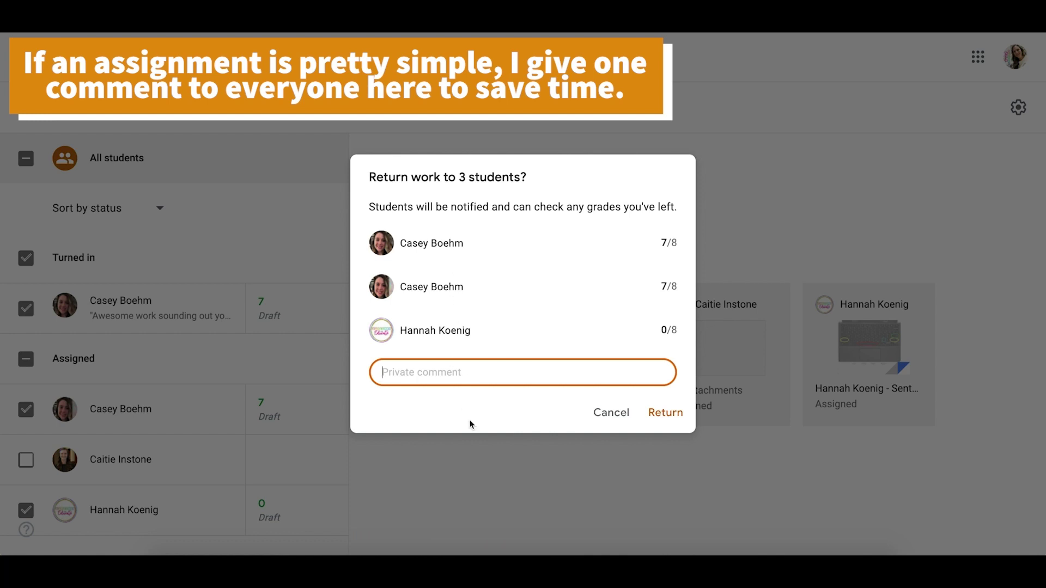
{"action": "type", "text": "Super sentence writing!"}
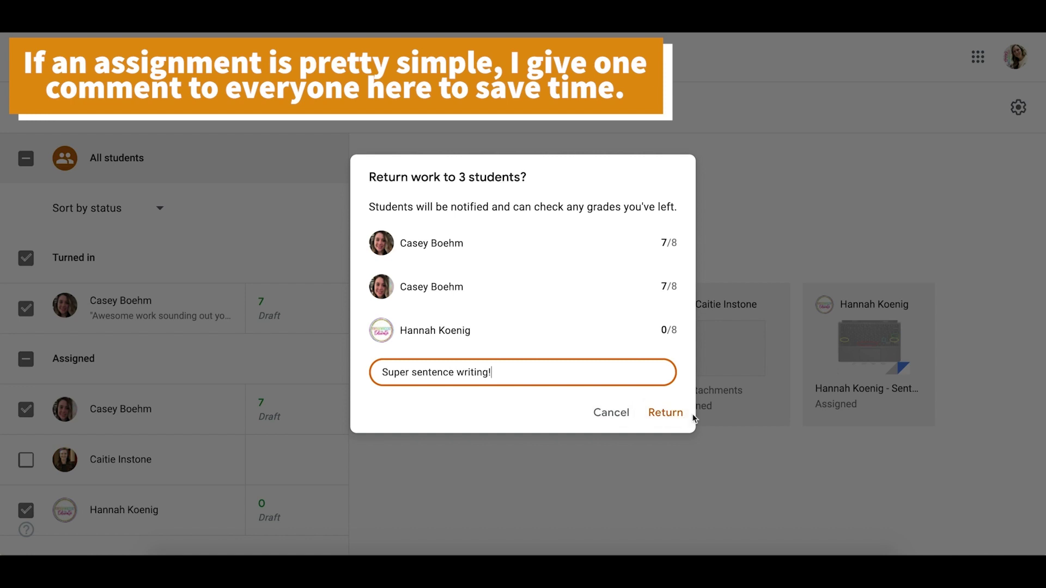
{"action": "left_click", "coordinate": [665, 412]}
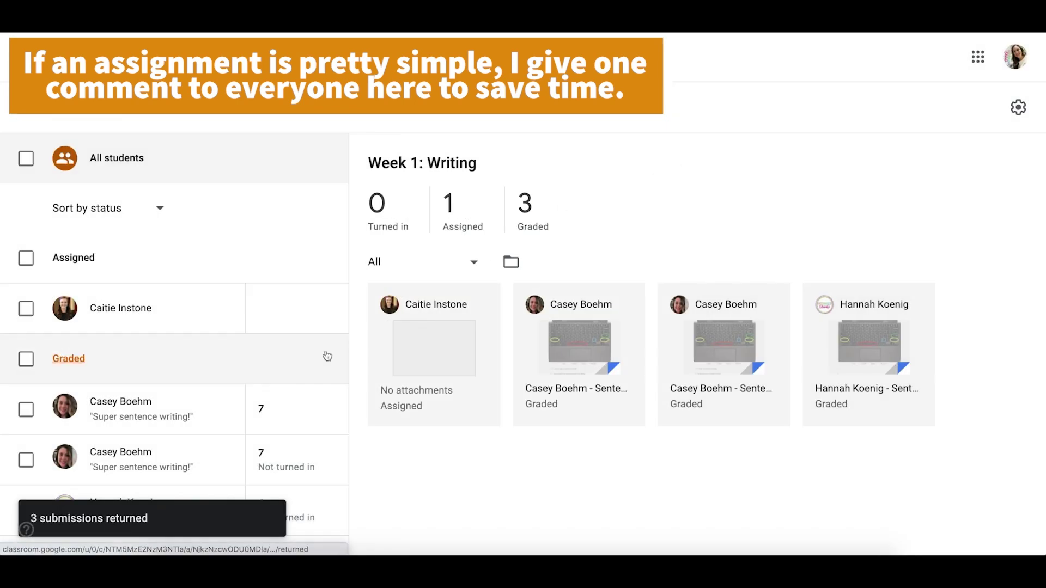
Step: Open the record of the student still listed as assigned and send the private comment "Can I help you with your sentences?"
{"action": "scroll", "coordinate": [296, 414], "scroll_direction": "down", "scroll_amount": 1}
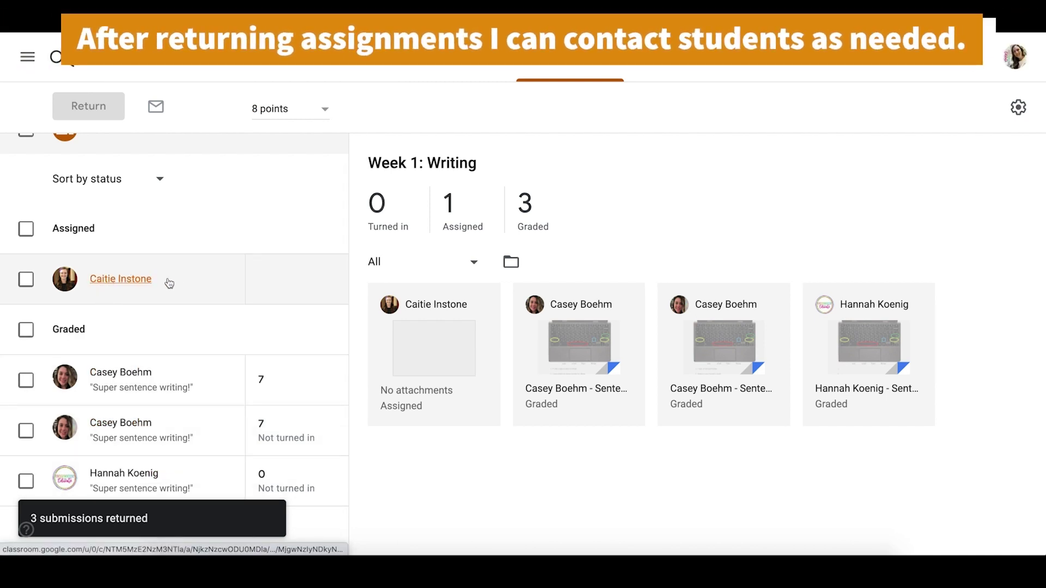
{"action": "left_click", "coordinate": [142, 282]}
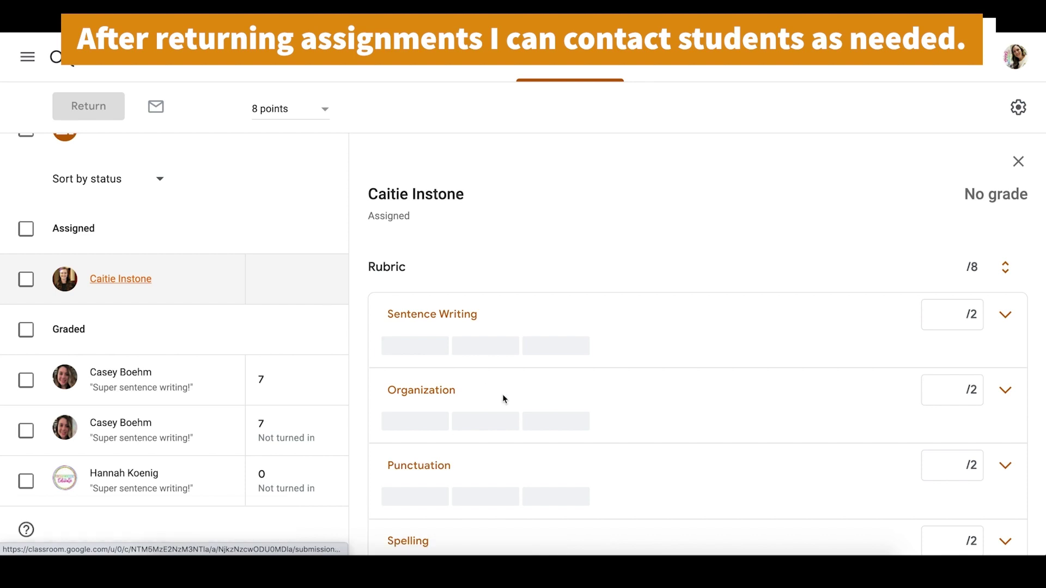
{"action": "scroll", "coordinate": [502, 393], "scroll_direction": "down", "scroll_amount": 2}
{"action": "left_click", "coordinate": [501, 527]}
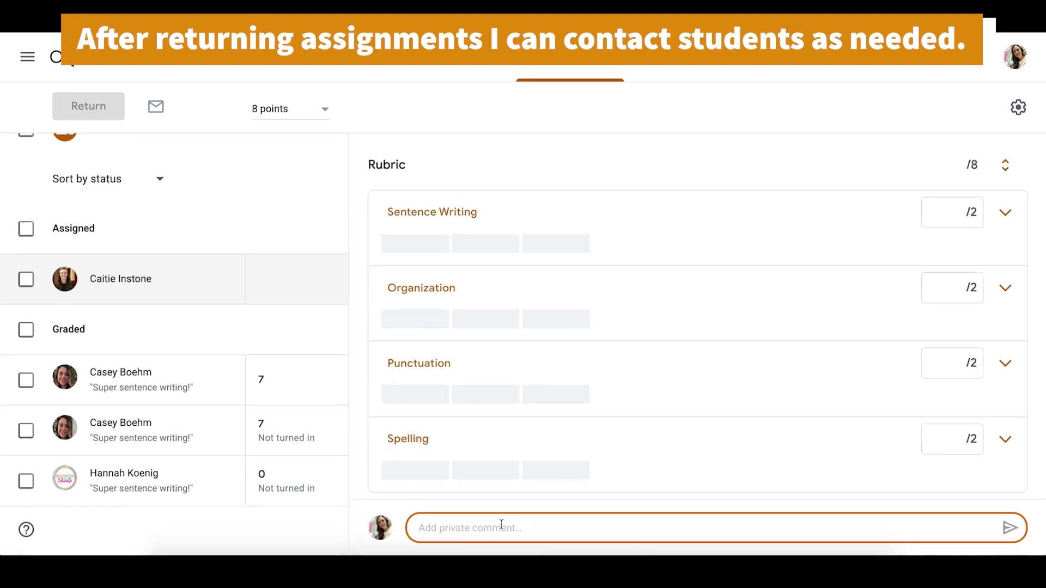
{"action": "type", "text": "Can you"}
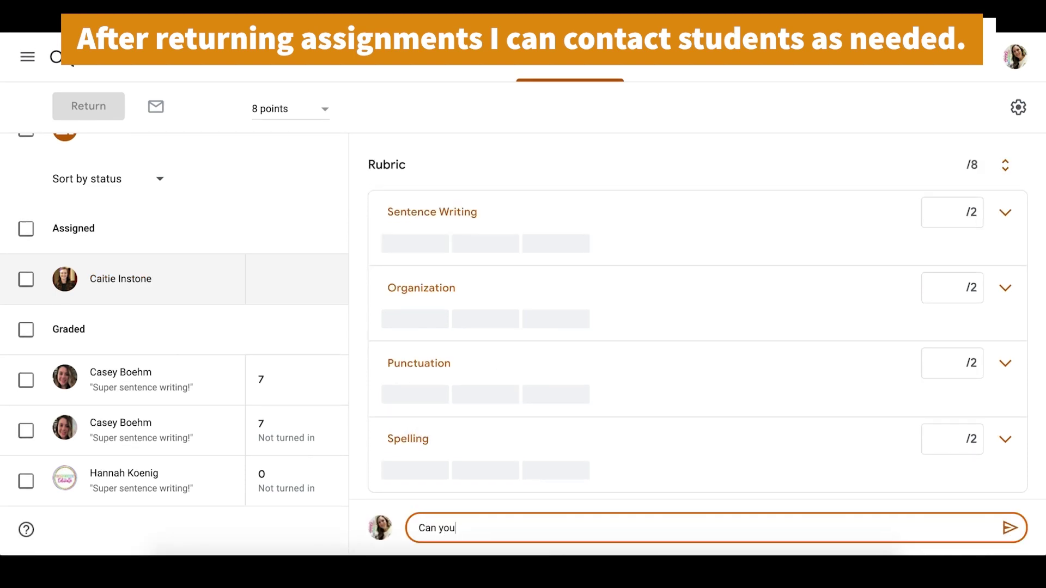
{"action": "key", "text": "BackSpace"}
{"action": "key", "text": "BackSpace"}
{"action": "key", "text": "BackSpace"}
{"action": "key", "text": "BackSpace"}
{"action": "type", "text": "I help you with your sentnence"}
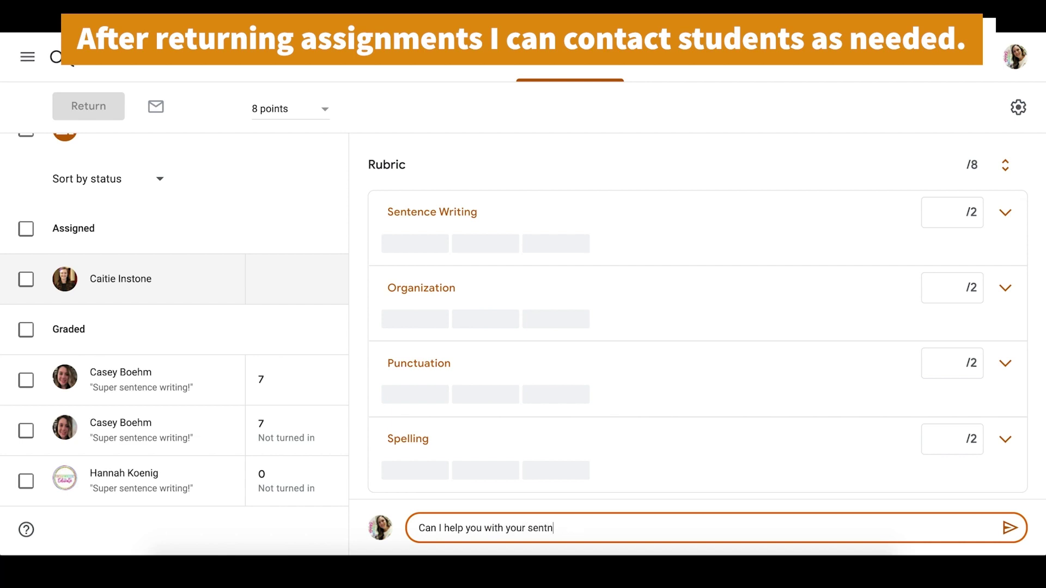
{"action": "key", "text": "BackSpace"}
{"action": "type", "text": "ence?"}
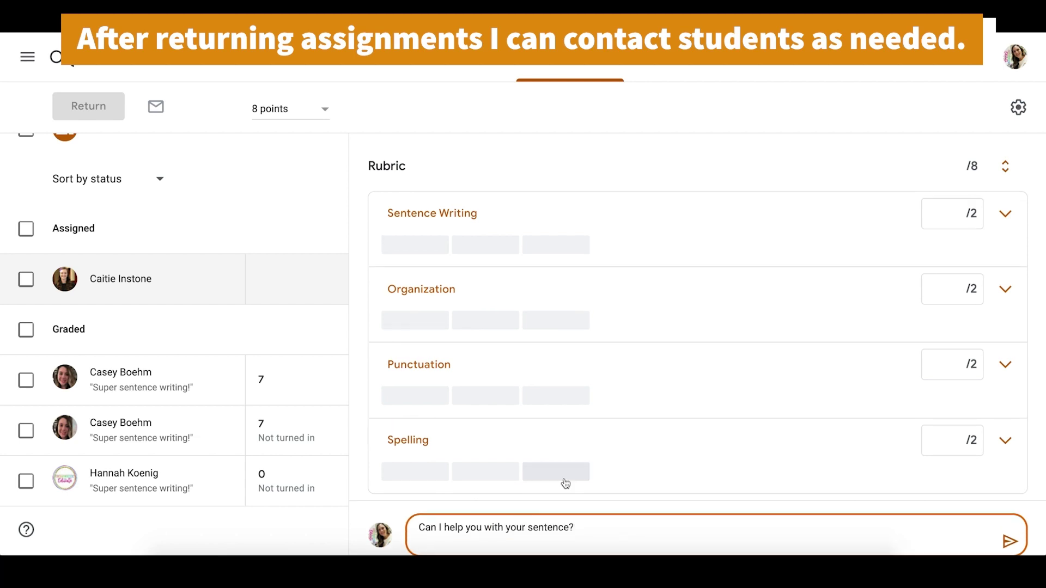
{"action": "key", "text": "BackSpace"}
{"action": "type", "text": "s"}
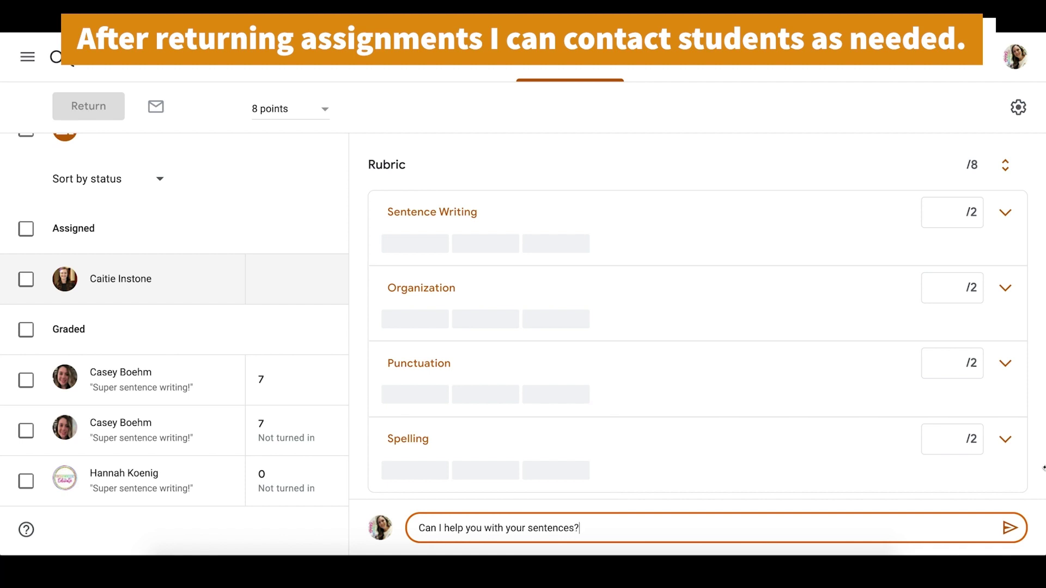
{"action": "left_click", "coordinate": [1010, 528]}
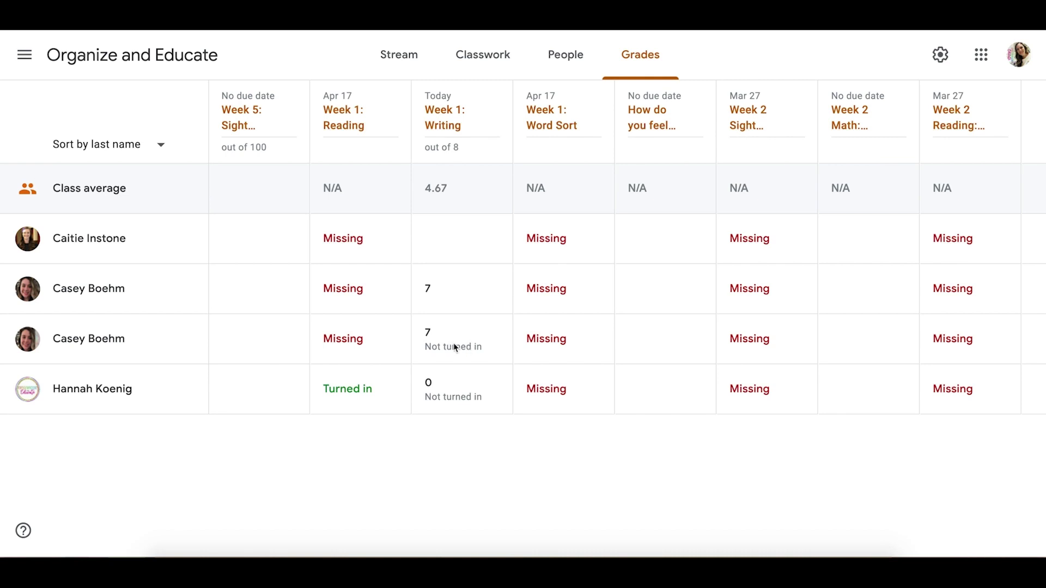
Step: In the class gradebook, check the submission options for the third student's Week 1: Writing grade and dismiss them
{"action": "left_click", "coordinate": [496, 342]}
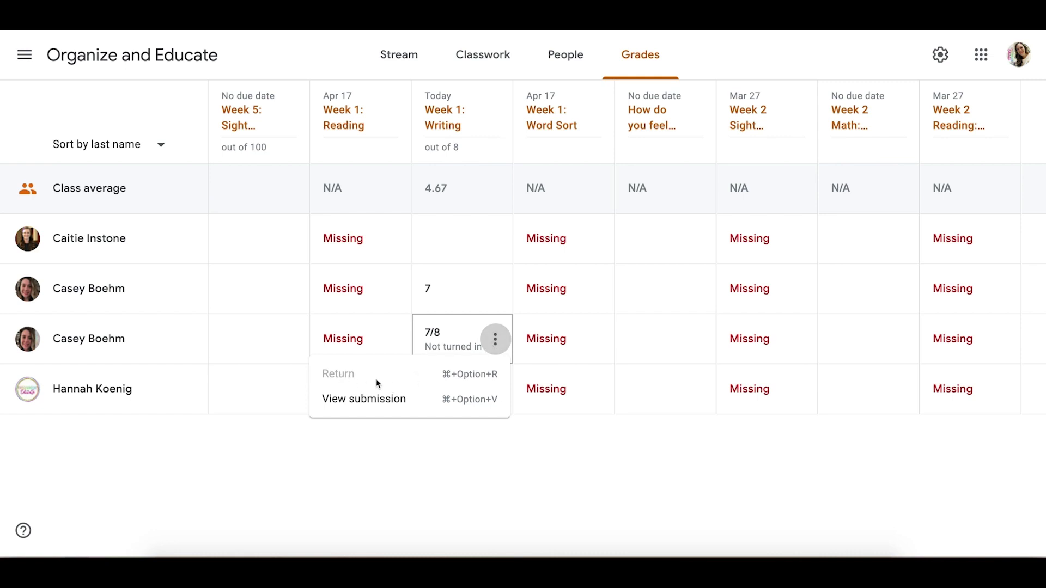
{"action": "left_click", "coordinate": [456, 341]}
{"action": "left_click", "coordinate": [495, 339]}
{"action": "left_click", "coordinate": [440, 450]}
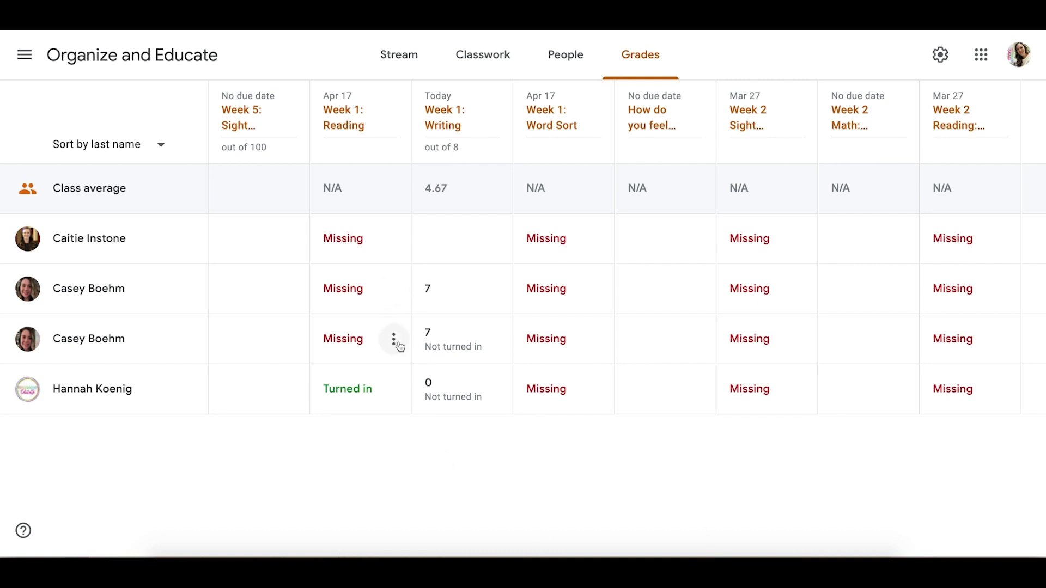
Step: Return the third student's missing Week 1: Reading work without a private comment
{"action": "left_click", "coordinate": [399, 343]}
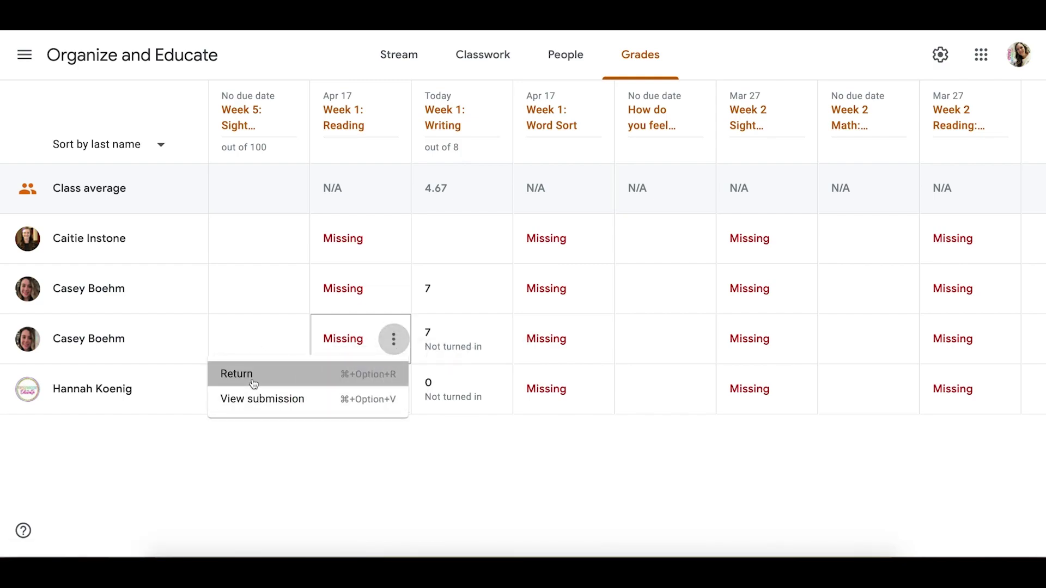
{"action": "left_click", "coordinate": [253, 384]}
{"action": "left_click", "coordinate": [615, 334]}
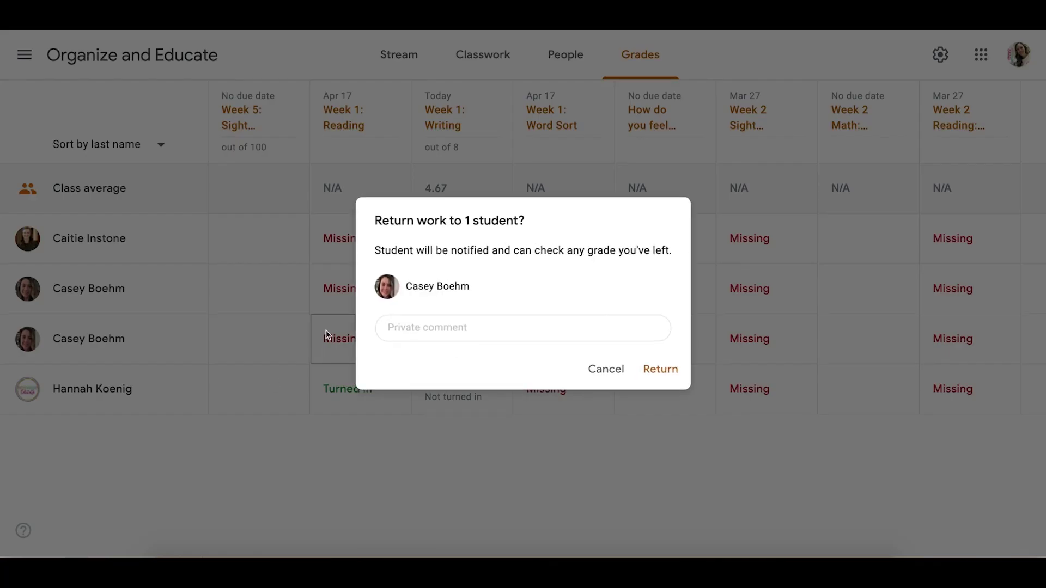
{"action": "left_click", "coordinate": [670, 370]}
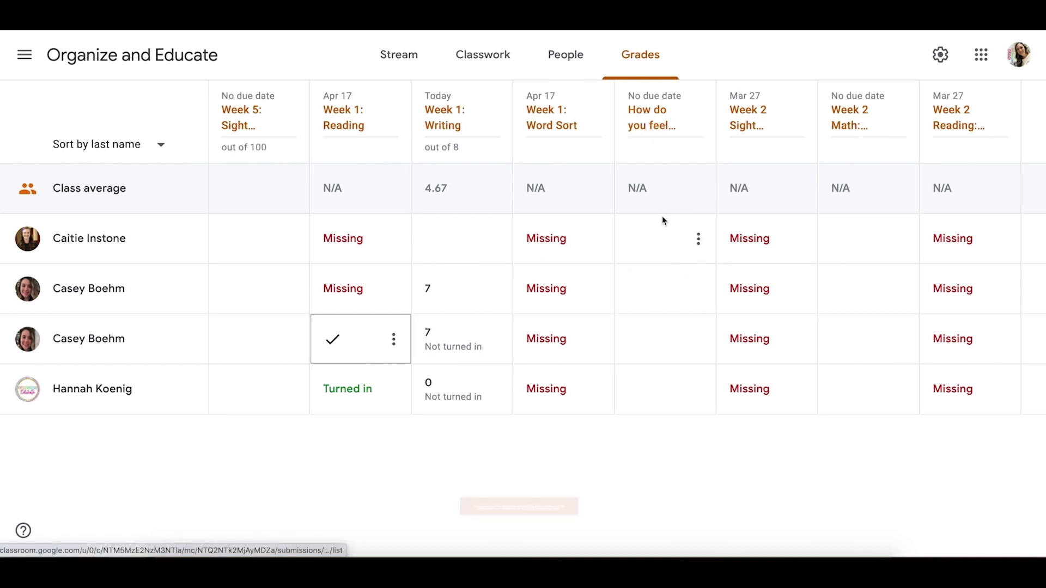
Step: Return the first student's unsubmitted "How do you feel…" question without a private comment
{"action": "left_click", "coordinate": [698, 239]}
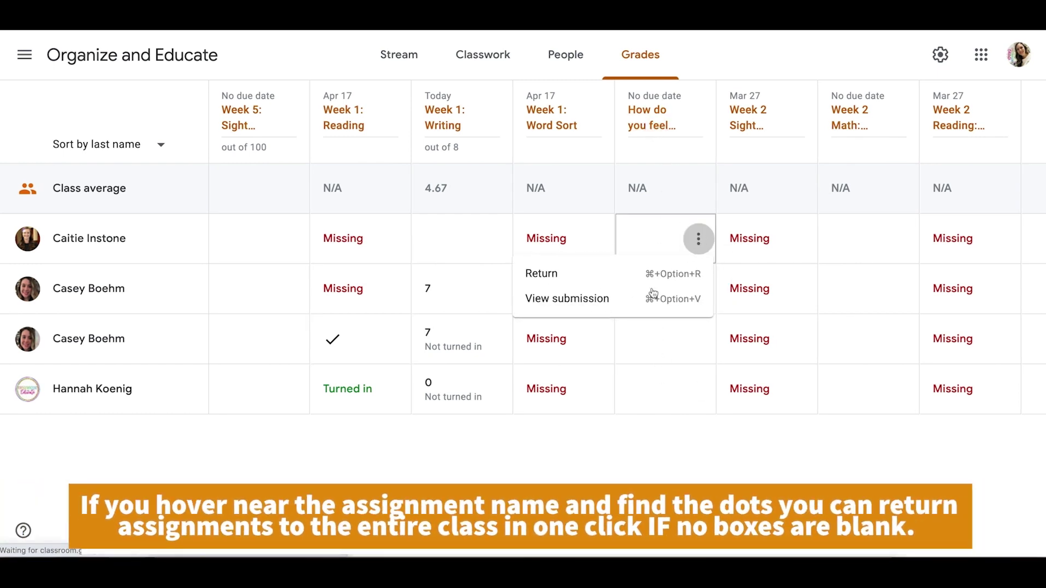
{"action": "left_click", "coordinate": [576, 277]}
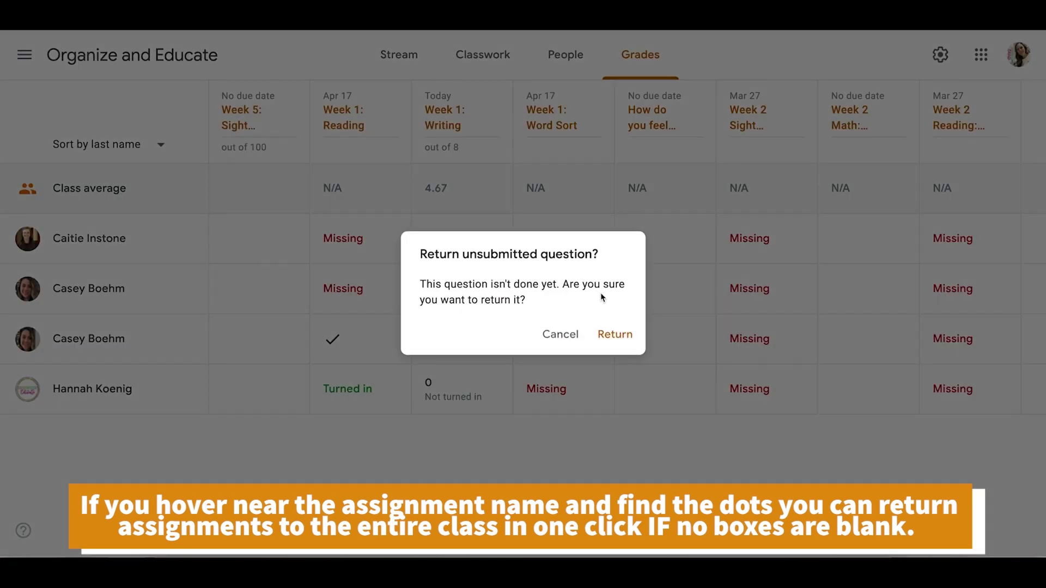
{"action": "left_click", "coordinate": [616, 334]}
{"action": "left_click", "coordinate": [661, 370]}
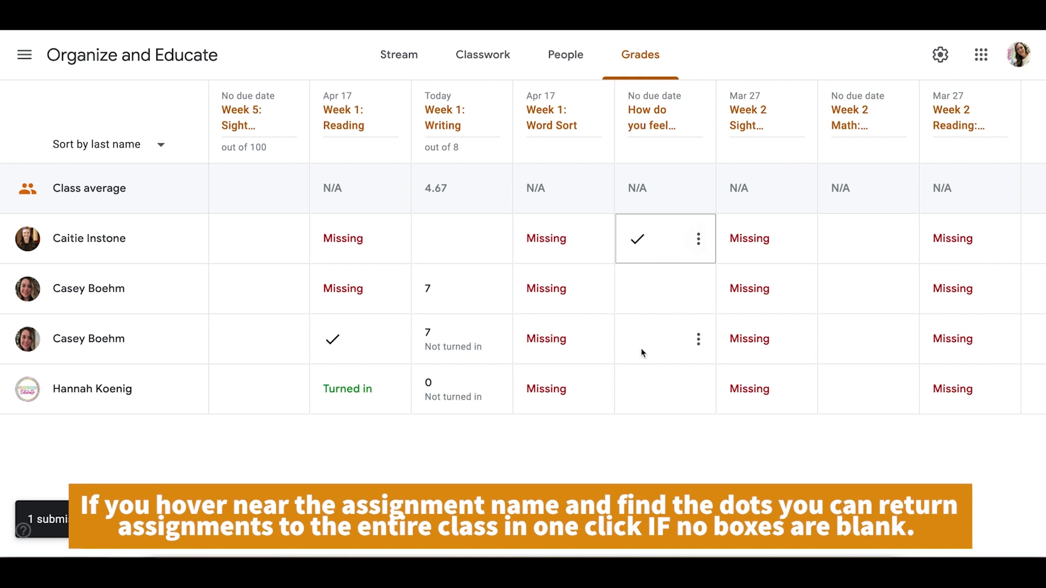
Step: Open the answers to the "How do you feel…" question and return it to all students still listed as assigned
{"action": "left_click", "coordinate": [658, 122]}
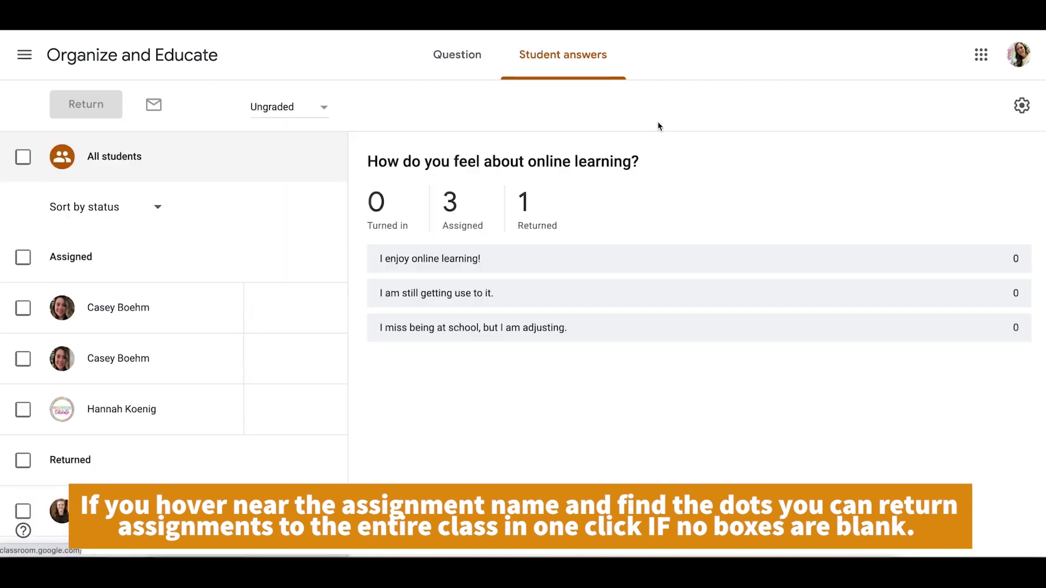
{"action": "left_click", "coordinate": [23, 257]}
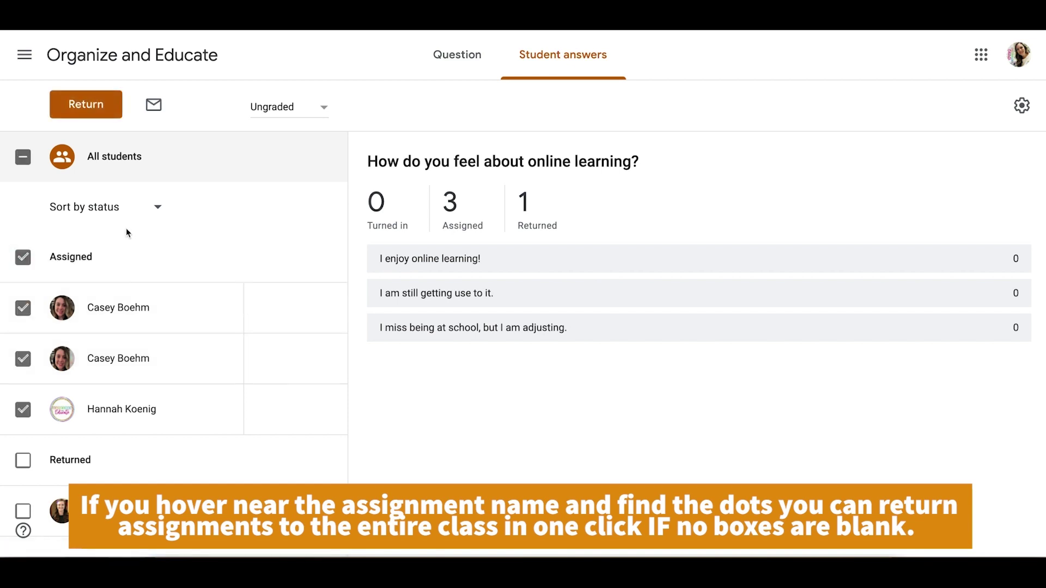
{"action": "left_click", "coordinate": [100, 106]}
{"action": "left_click", "coordinate": [616, 336]}
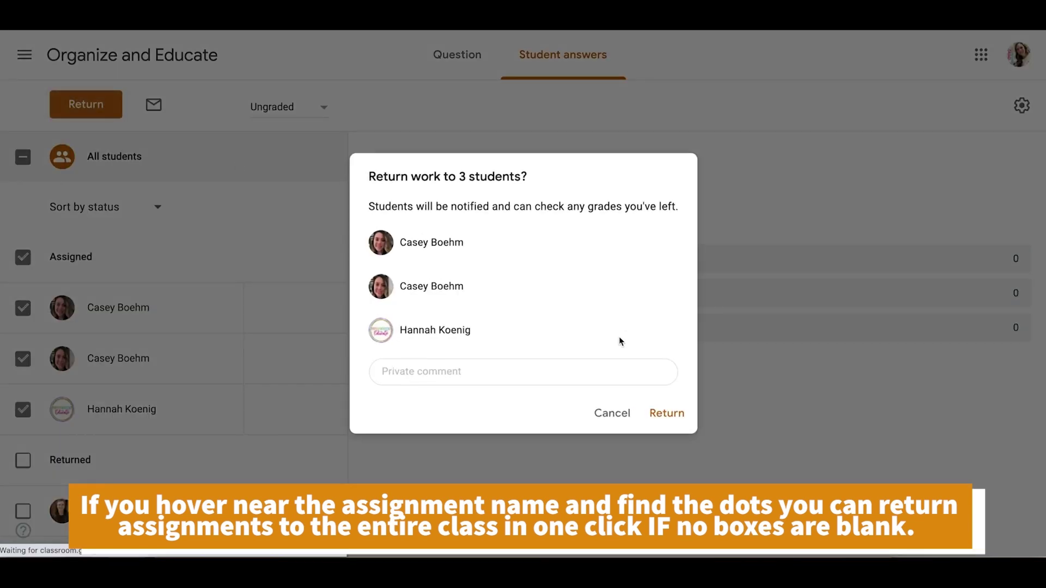
{"action": "left_click", "coordinate": [670, 427]}
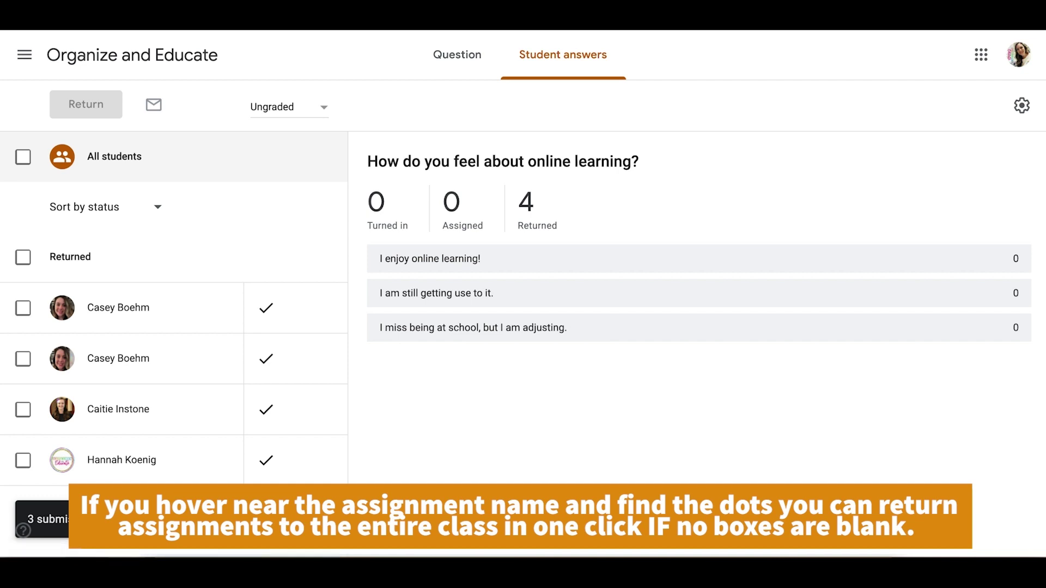
Step: Leave the question's answers and open the gradebook of the Organize and Educate class
{"action": "left_click", "coordinate": [25, 54]}
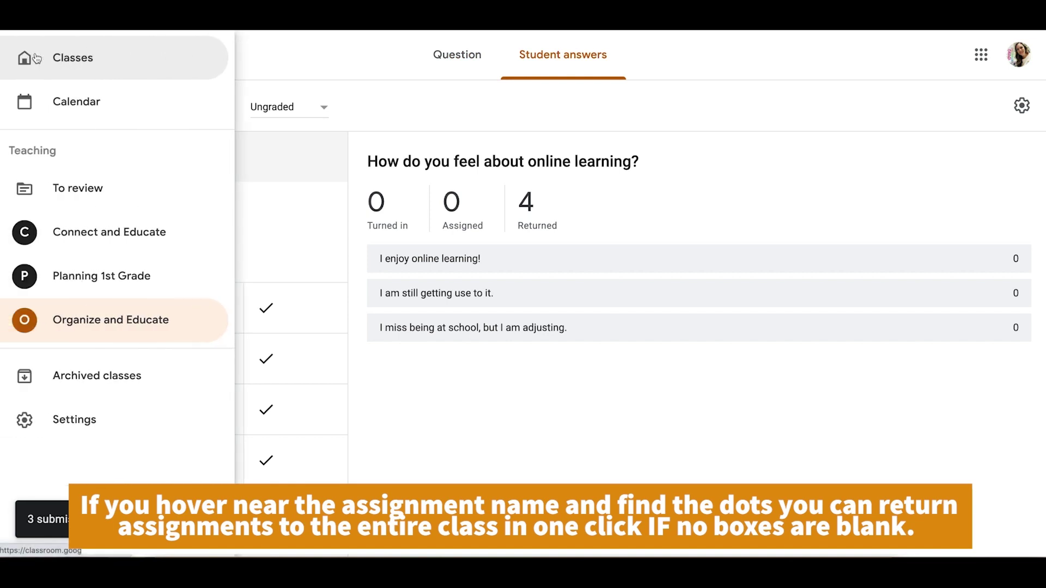
{"action": "left_click", "coordinate": [153, 319]}
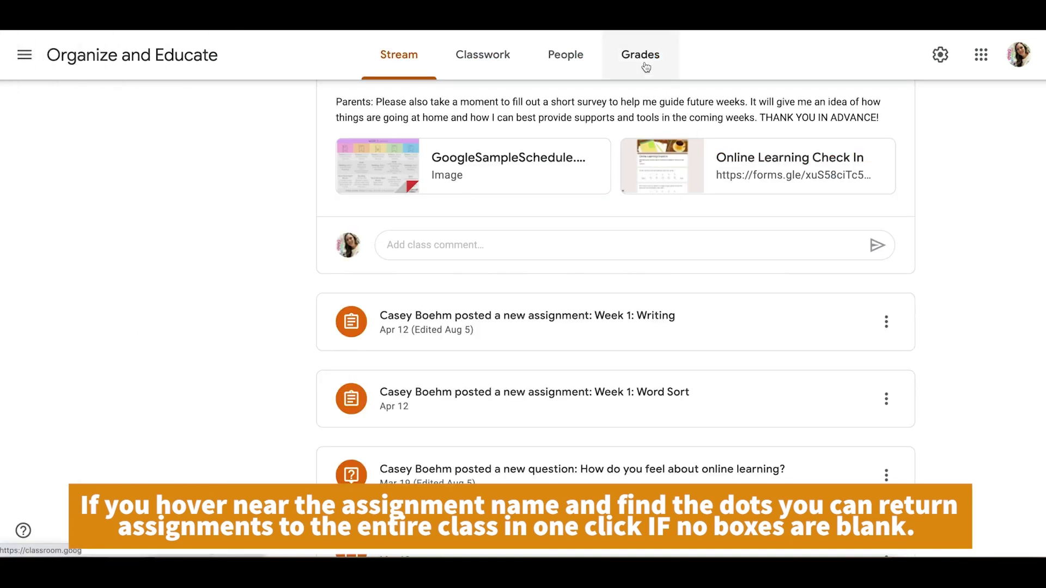
{"action": "left_click", "coordinate": [645, 65]}
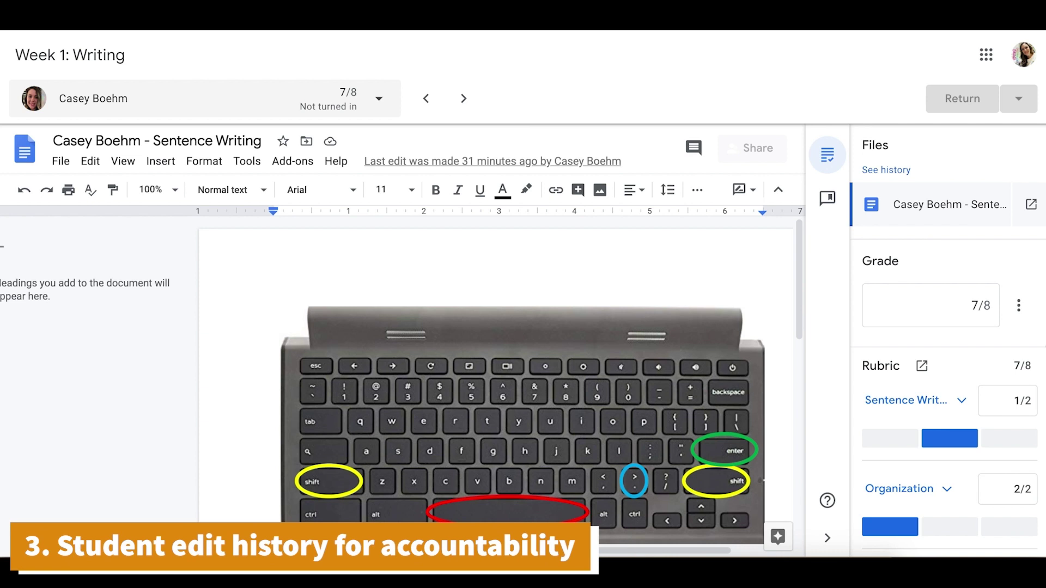
Step: Open the version history of the student's Sentence Writing document and review the highlighted edits in the current version
{"action": "scroll", "coordinate": [912, 360], "scroll_direction": "down", "scroll_amount": 7}
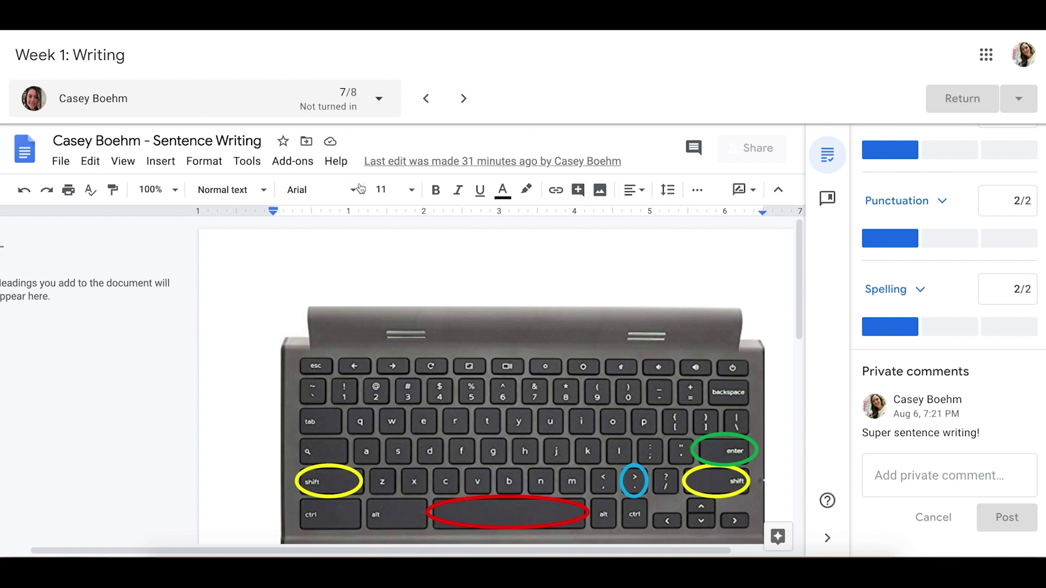
{"action": "left_click", "coordinate": [583, 164]}
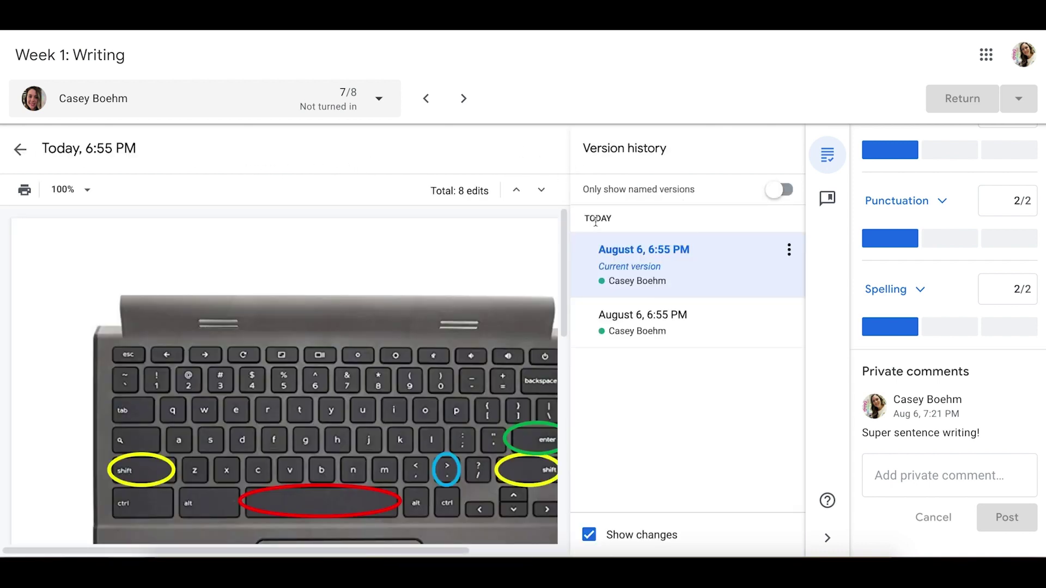
{"action": "scroll", "coordinate": [368, 428], "scroll_direction": "down", "scroll_amount": 8}
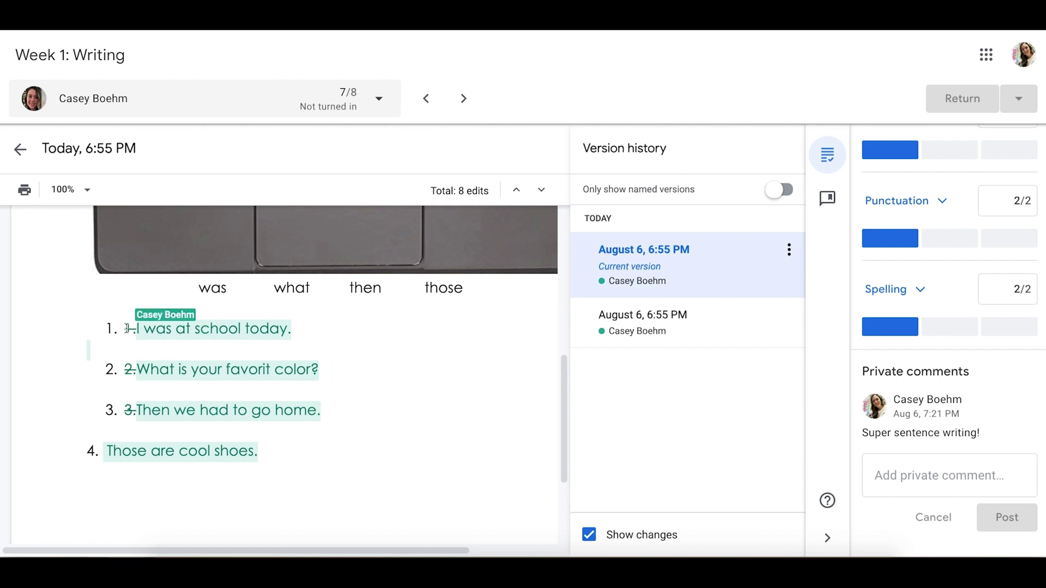
{"action": "left_click_drag", "start_coordinate": [125, 328], "coordinate": [139, 329]}
{"action": "left_click", "coordinate": [139, 329]}
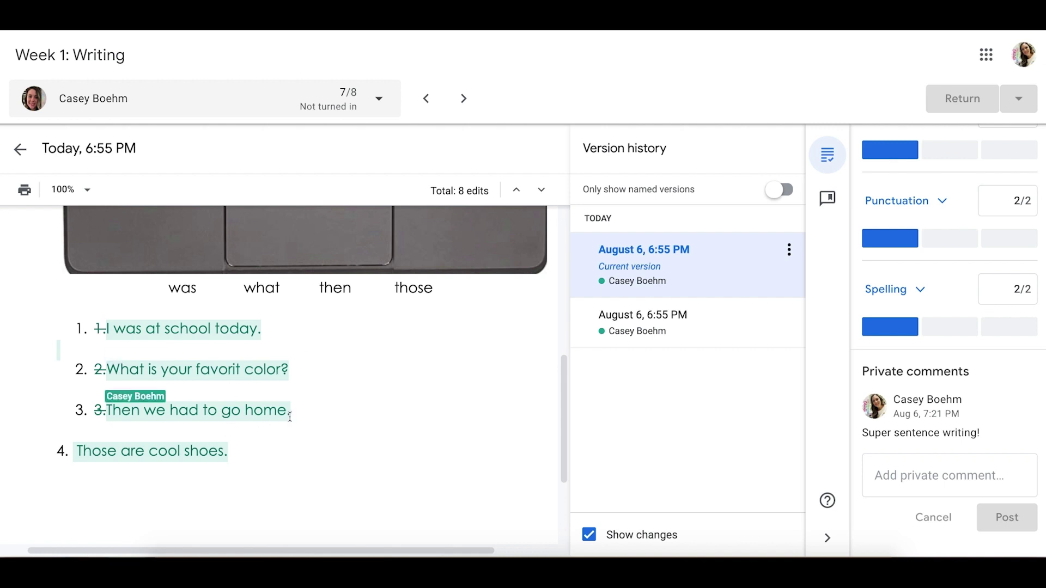
Step: View the earlier version of the Sentence Writing document down to its numbered lines
{"action": "left_click", "coordinate": [651, 327]}
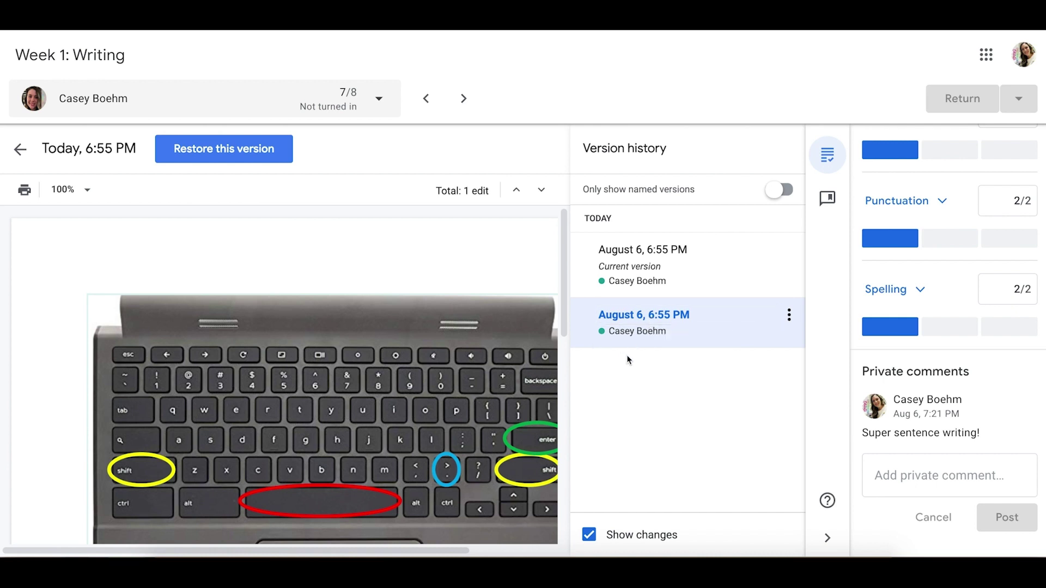
{"action": "left_click", "coordinate": [790, 316]}
{"action": "left_click", "coordinate": [791, 319]}
{"action": "scroll", "coordinate": [436, 436], "scroll_direction": "down", "scroll_amount": 5}
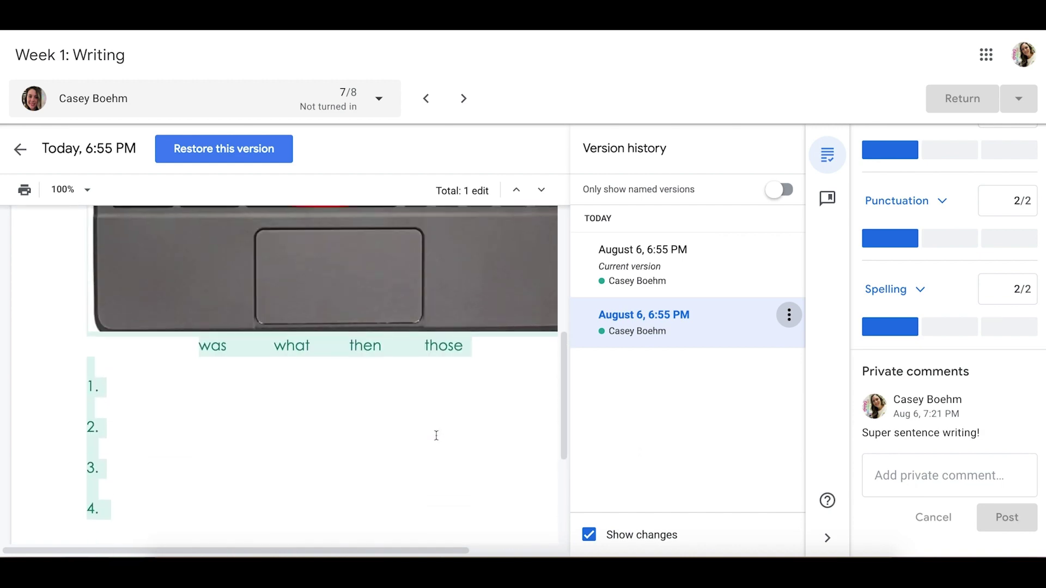
Step: Switch back to the current version and examine the student's highlighted sentence edits throughout the document
{"action": "left_click", "coordinate": [670, 268]}
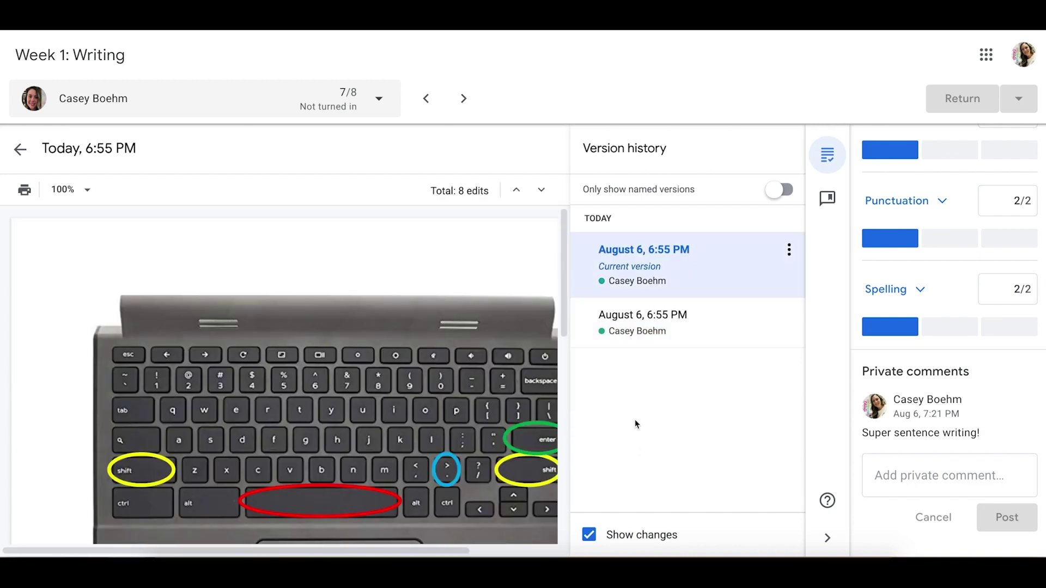
{"action": "scroll", "coordinate": [409, 431], "scroll_direction": "down", "scroll_amount": 5}
{"action": "scroll", "coordinate": [416, 418], "scroll_direction": "up", "scroll_amount": 2}
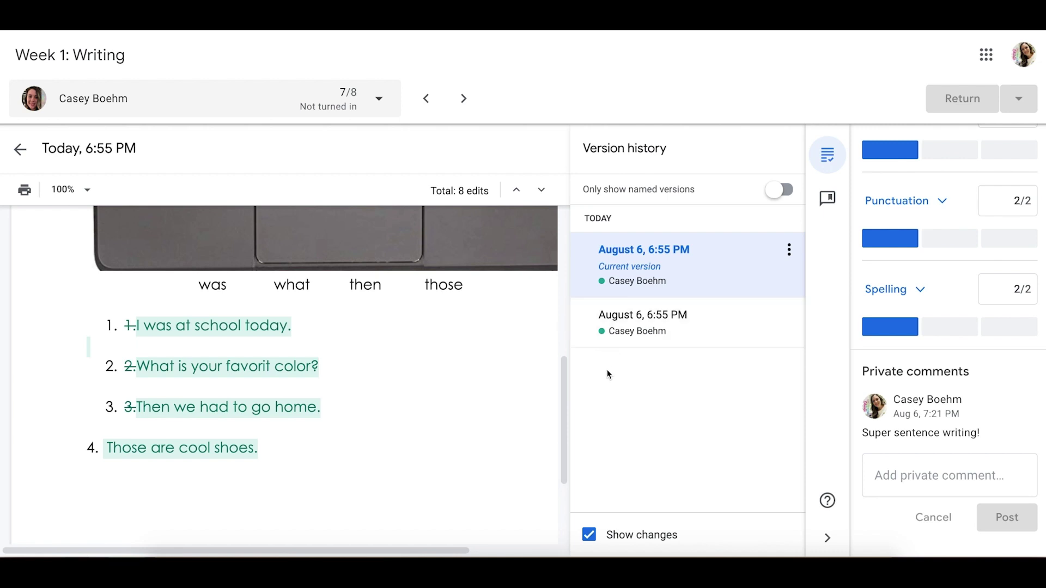
{"action": "scroll", "coordinate": [539, 387], "scroll_direction": "up", "scroll_amount": 5}
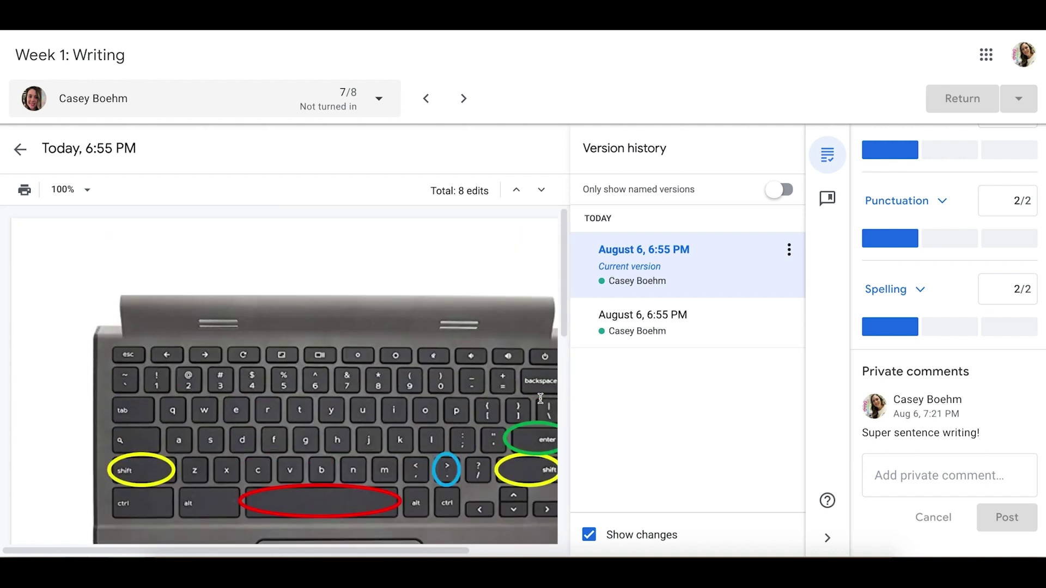
{"action": "scroll", "coordinate": [541, 399], "scroll_direction": "down", "scroll_amount": 4}
{"action": "scroll", "coordinate": [541, 399], "scroll_direction": "right", "scroll_amount": 1}
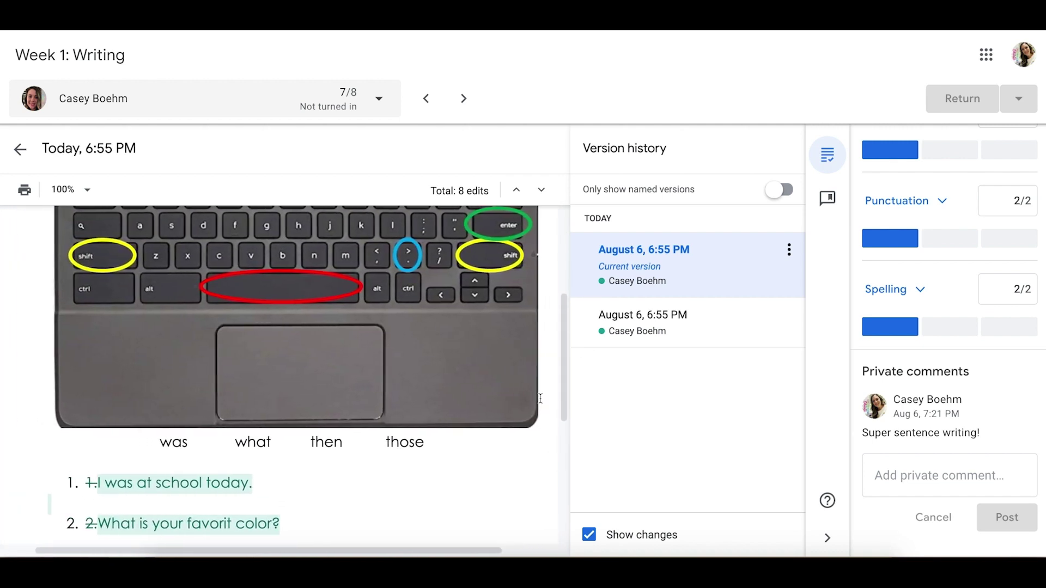
{"action": "scroll", "coordinate": [541, 399], "scroll_direction": "down", "scroll_amount": 5}
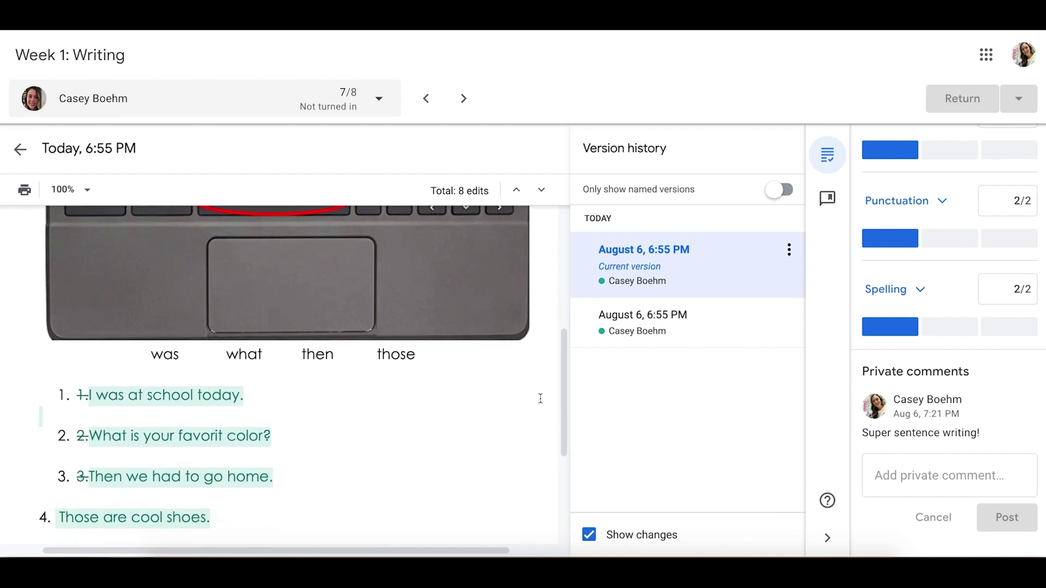
{"action": "scroll", "coordinate": [541, 399], "scroll_direction": "up", "scroll_amount": 2}
{"action": "scroll", "coordinate": [540, 399], "scroll_direction": "left", "scroll_amount": 1}
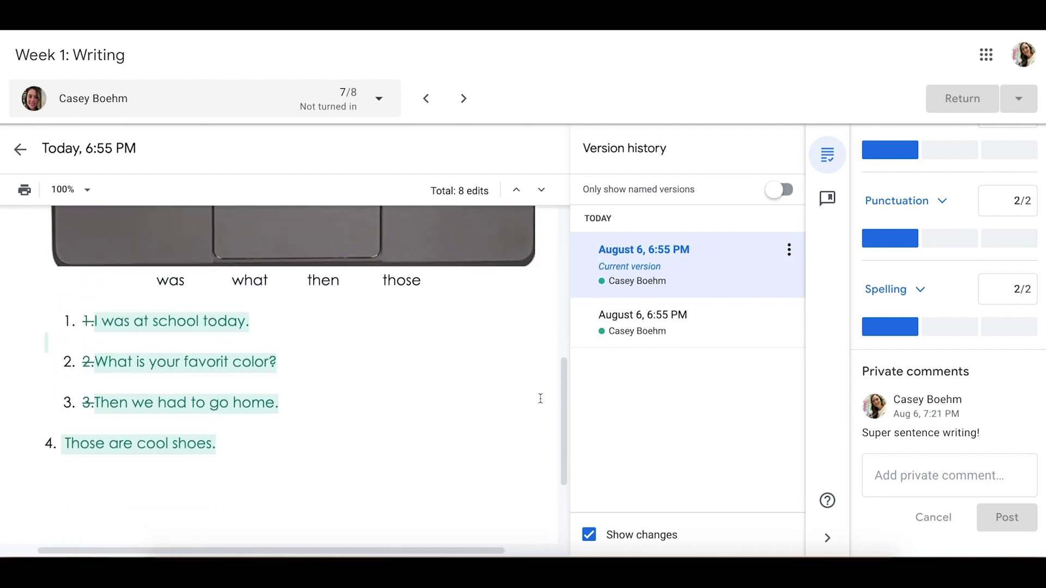
{"action": "scroll", "coordinate": [541, 399], "scroll_direction": "up", "scroll_amount": 5}
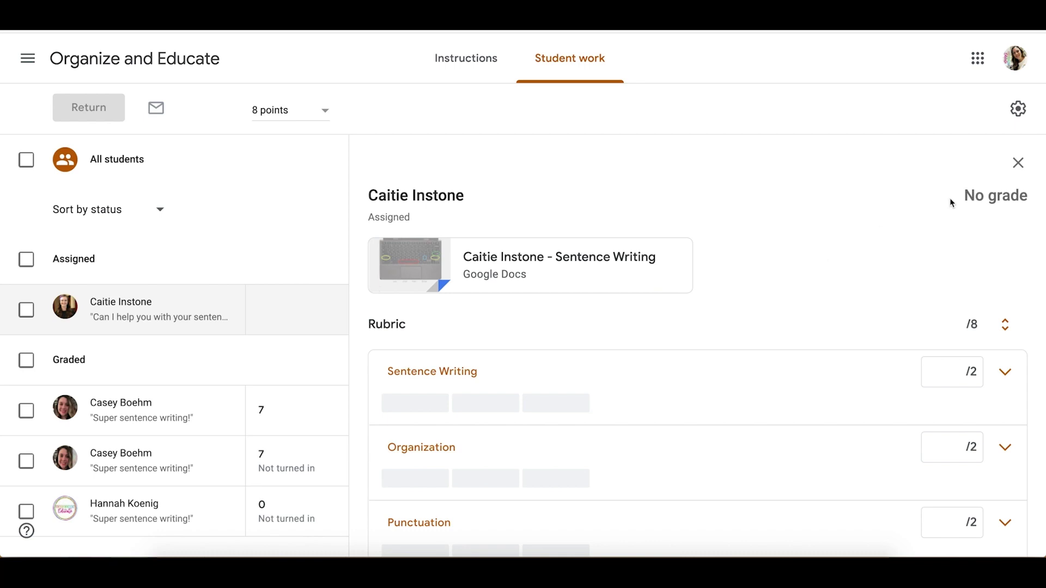
Step: Check the options for copying or downloading grades from the Week 1: Writing student work page and dismiss them
{"action": "left_click", "coordinate": [1025, 115]}
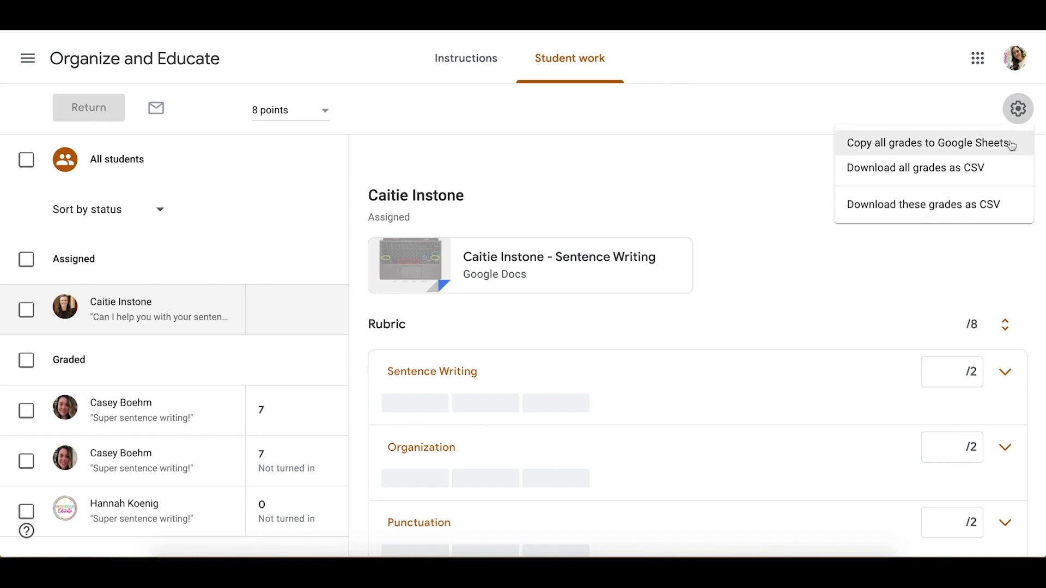
{"action": "left_click", "coordinate": [906, 98]}
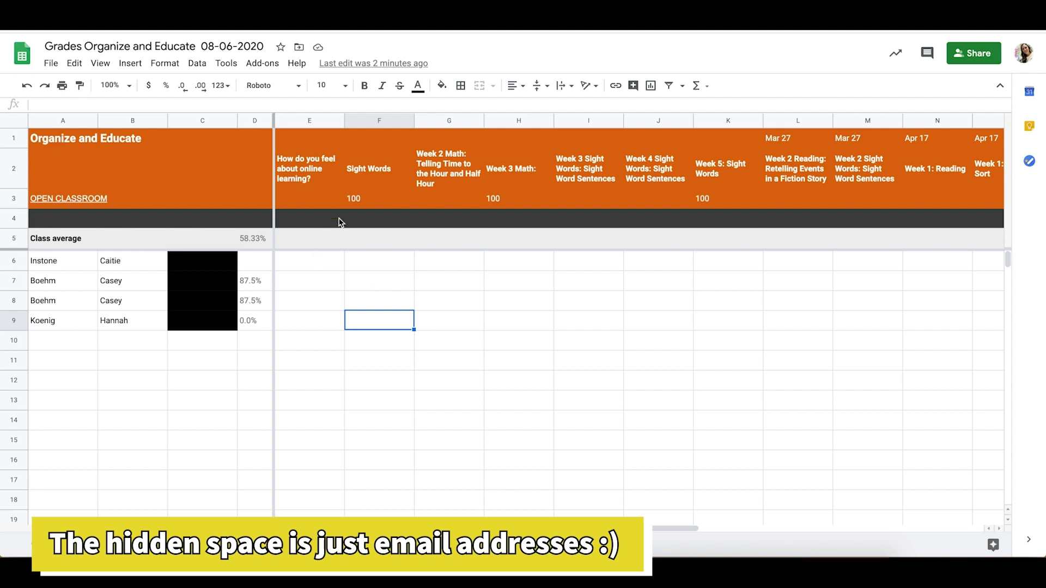
Step: In the Google Sheets file Grades Organize and Educate 08-06-2020, examine the point values and student grades across all assignment columns
{"action": "left_click", "coordinate": [319, 191]}
{"action": "left_click", "coordinate": [372, 203]}
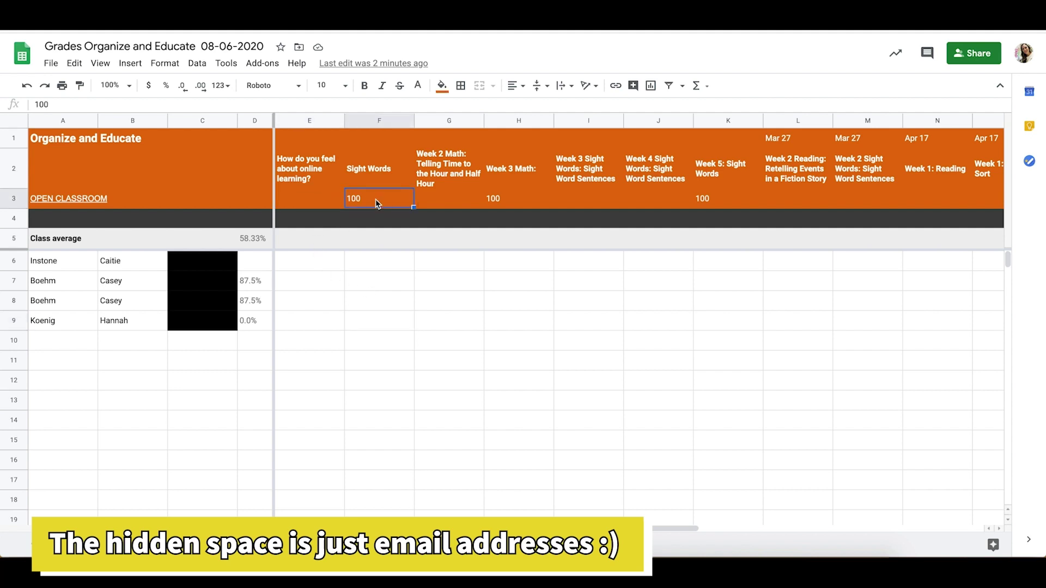
{"action": "scroll", "coordinate": [677, 221], "scroll_direction": "right", "scroll_amount": 3}
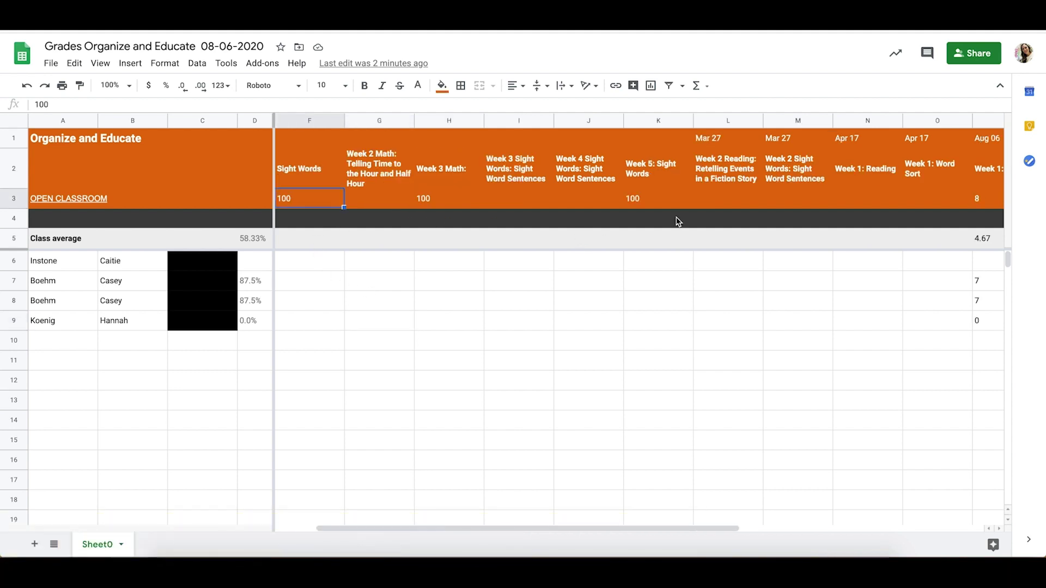
{"action": "scroll", "coordinate": [677, 220], "scroll_direction": "left", "scroll_amount": 1}
{"action": "scroll", "coordinate": [677, 221], "scroll_direction": "left", "scroll_amount": 1}
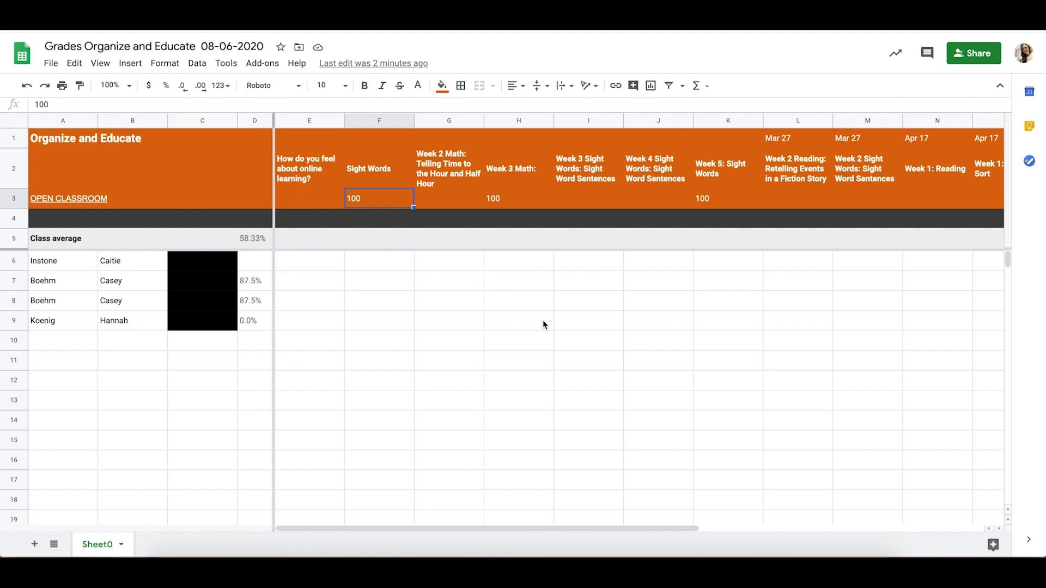
{"action": "scroll", "coordinate": [557, 321], "scroll_direction": "right", "scroll_amount": 6}
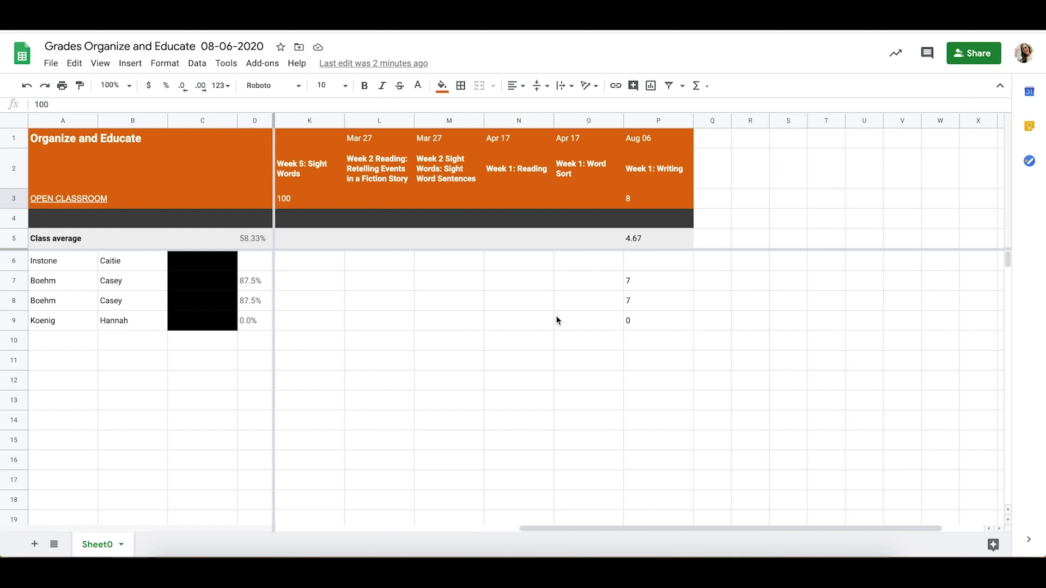
{"action": "scroll", "coordinate": [557, 321], "scroll_direction": "left", "scroll_amount": 6}
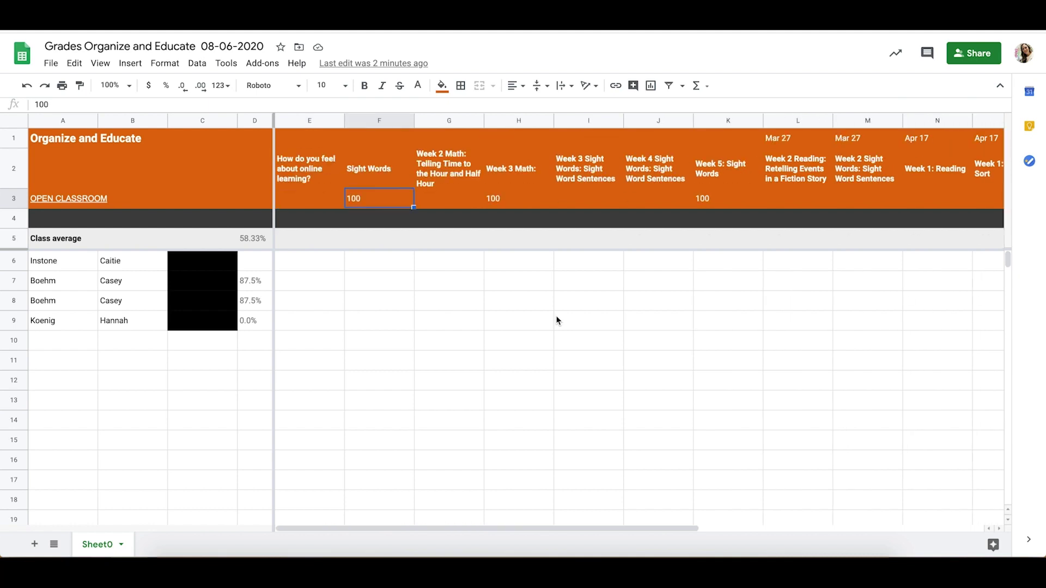
Step: Add the comment "Needs to make corrections" to the overall grade in cell D7
{"action": "left_click", "coordinate": [308, 262]}
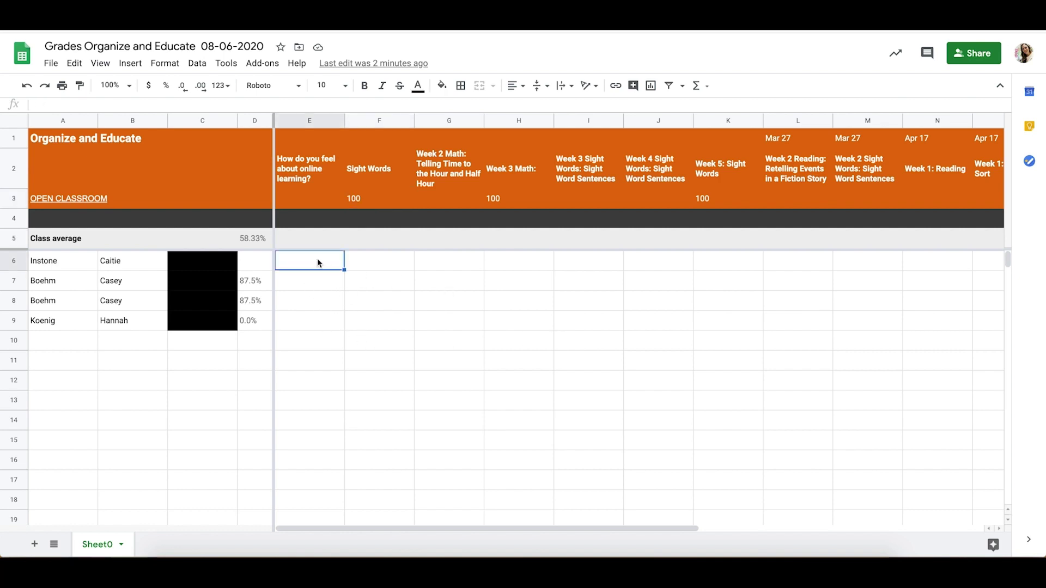
{"action": "right_click", "coordinate": [263, 284]}
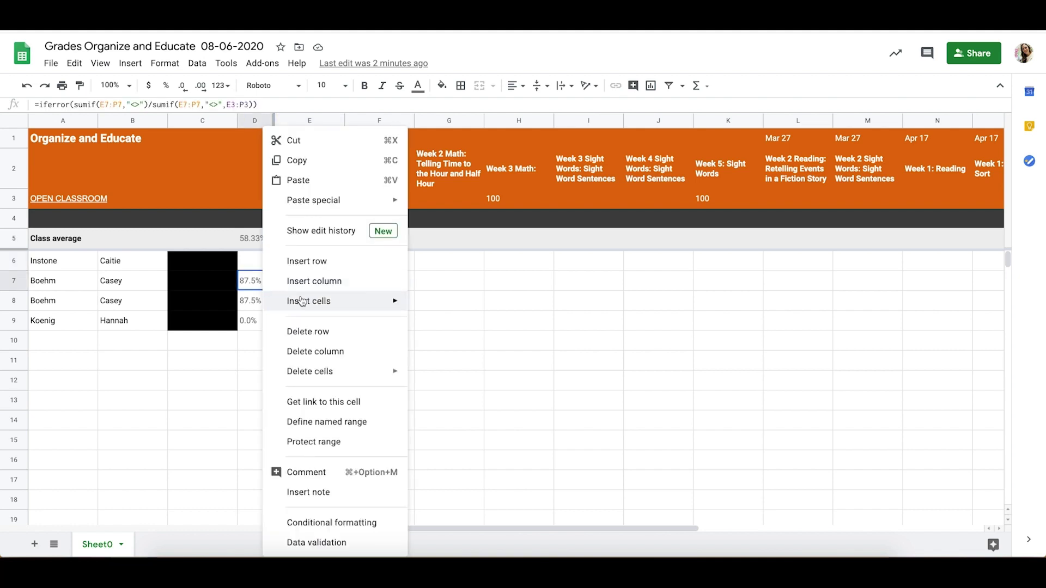
{"action": "left_click", "coordinate": [326, 472]}
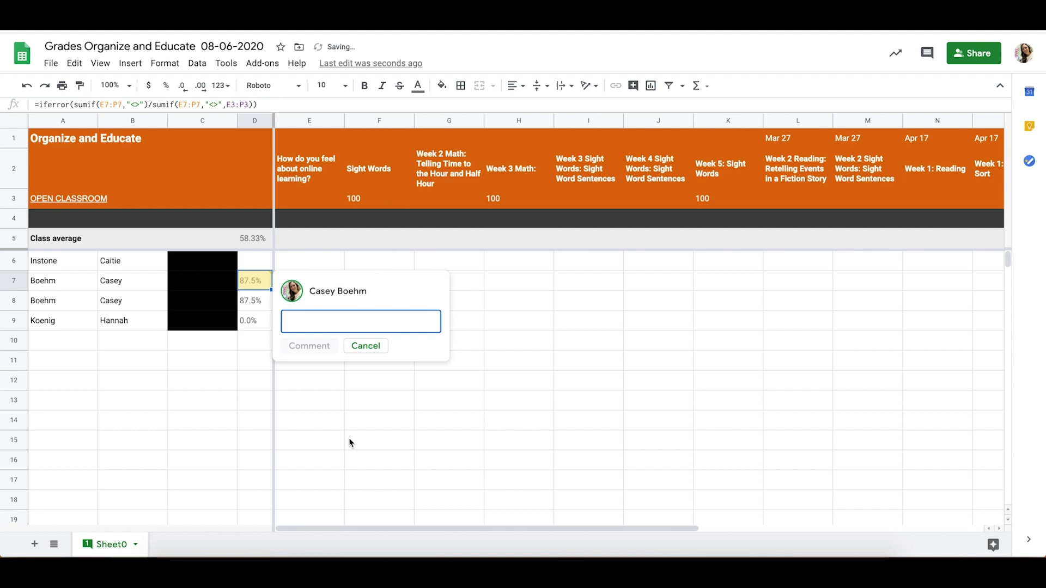
{"action": "type", "text": "Need"}
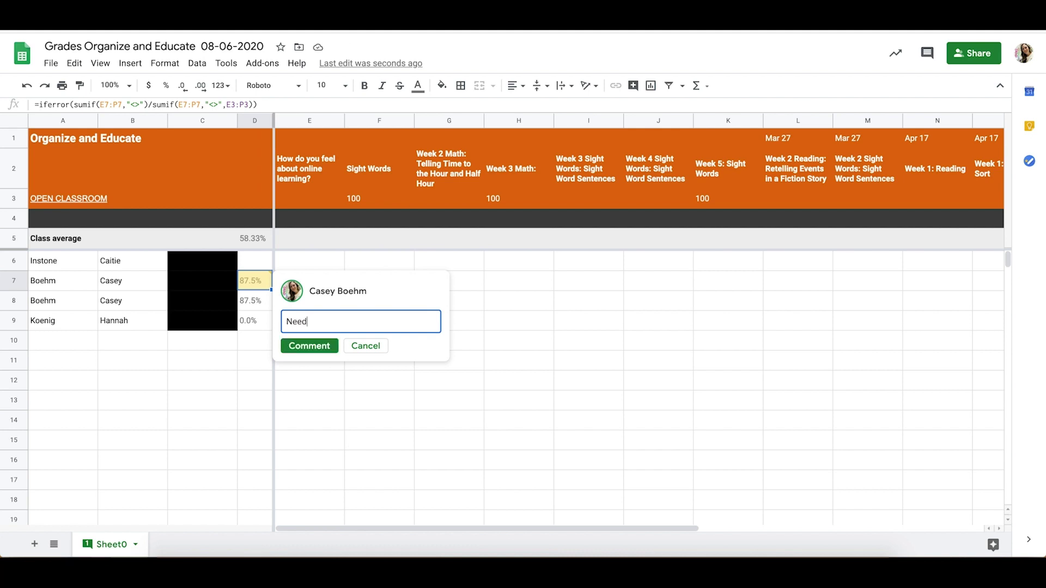
{"action": "type", "text": "s to make corrections"}
{"action": "key", "text": "Return"}
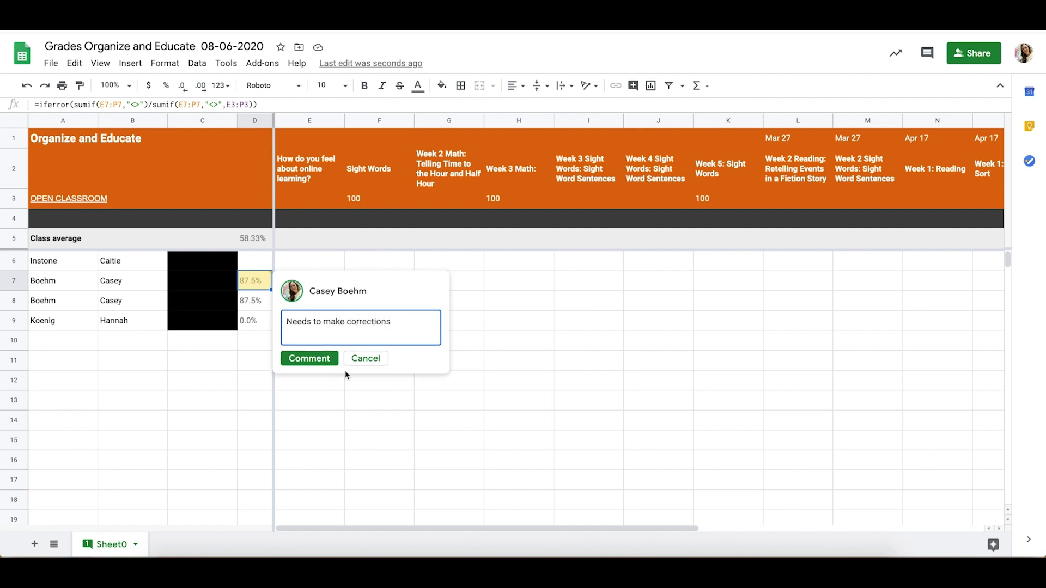
{"action": "left_click", "coordinate": [308, 357]}
{"action": "left_click", "coordinate": [325, 357]}
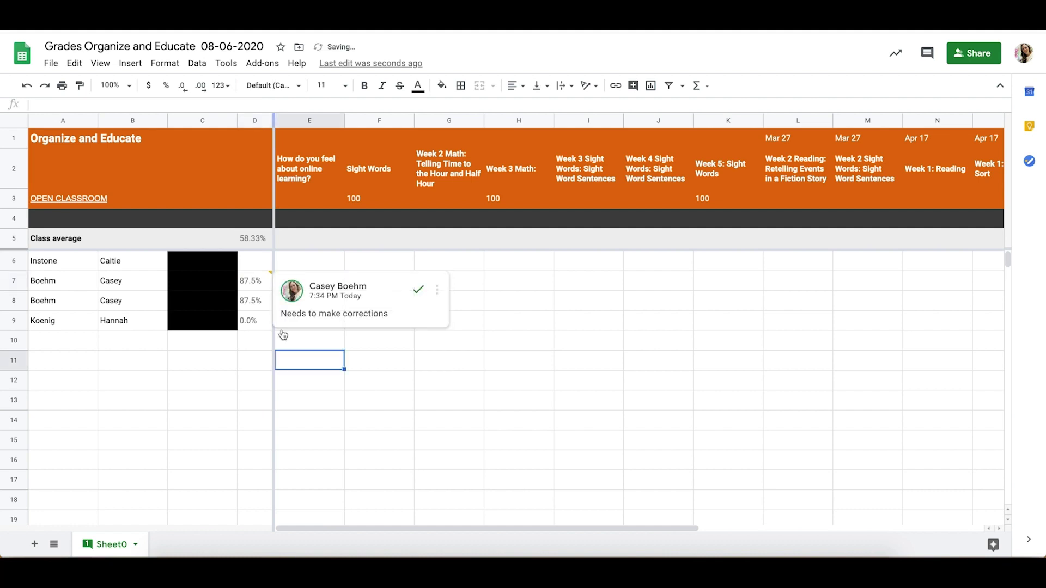